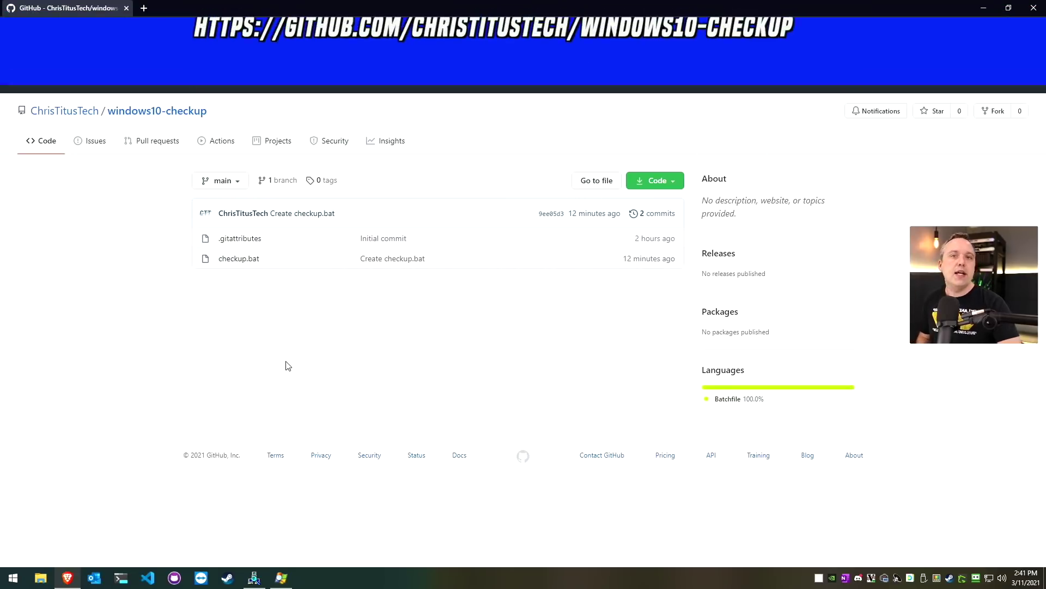
Open checkup.bat in the windows10-checkup repository and view it as raw plain text.
left_click(243, 261)
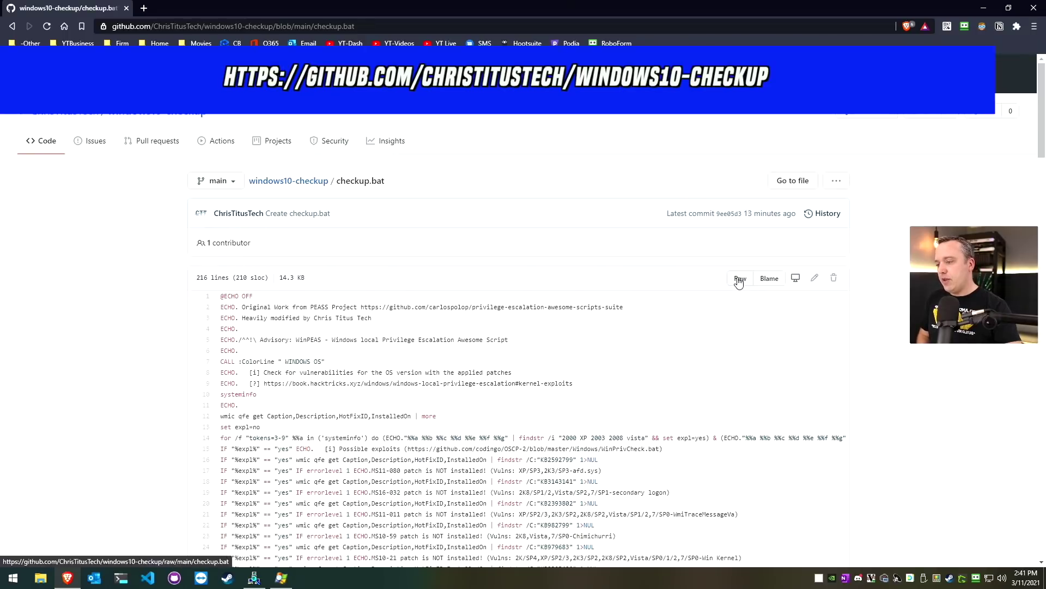
left_click(739, 279)
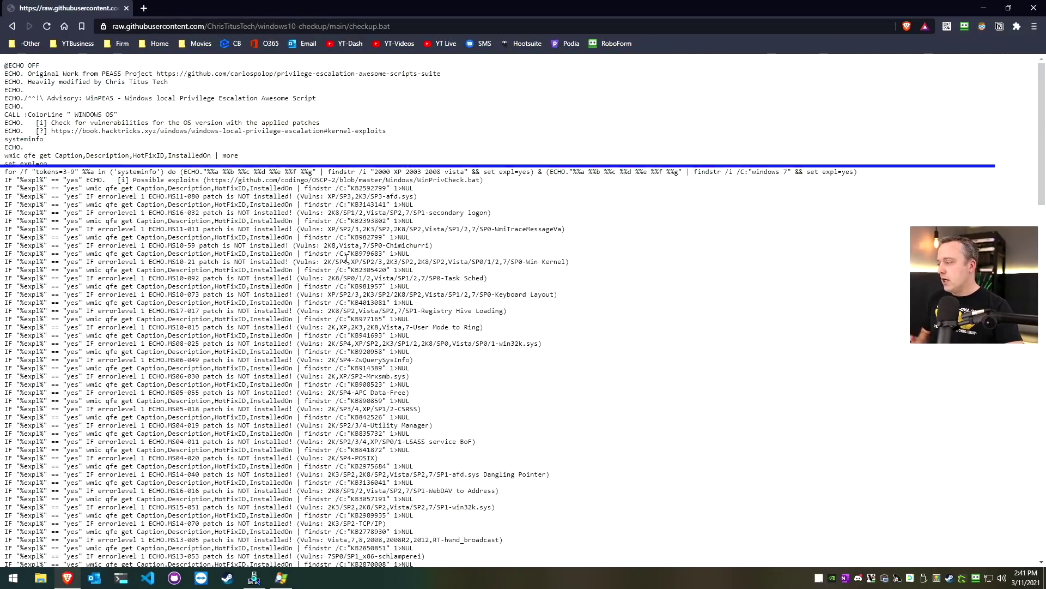
scroll(346, 258, "down", 6)
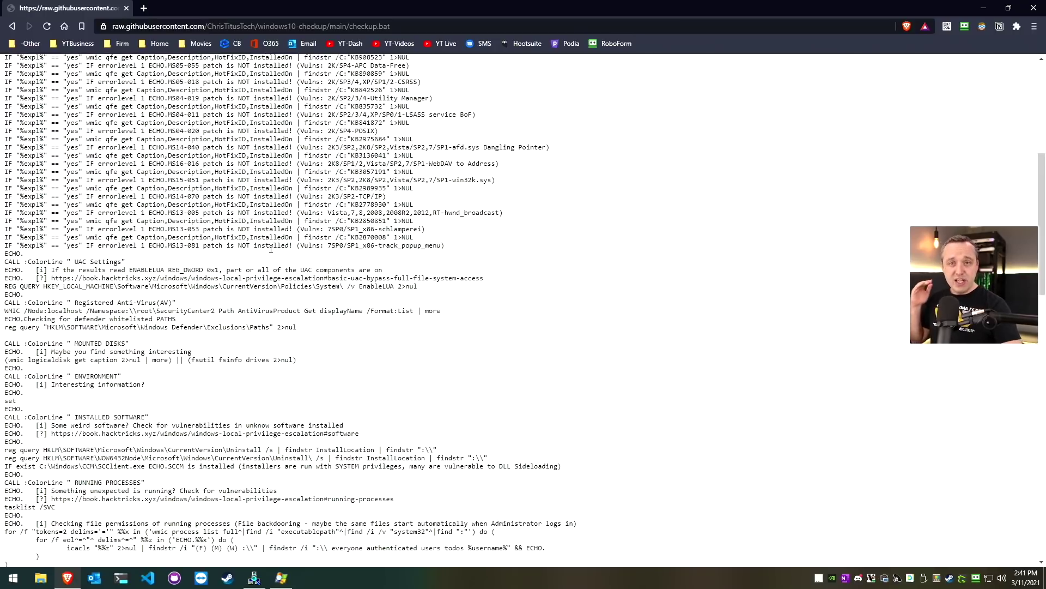
scroll(279, 255, "down", 3)
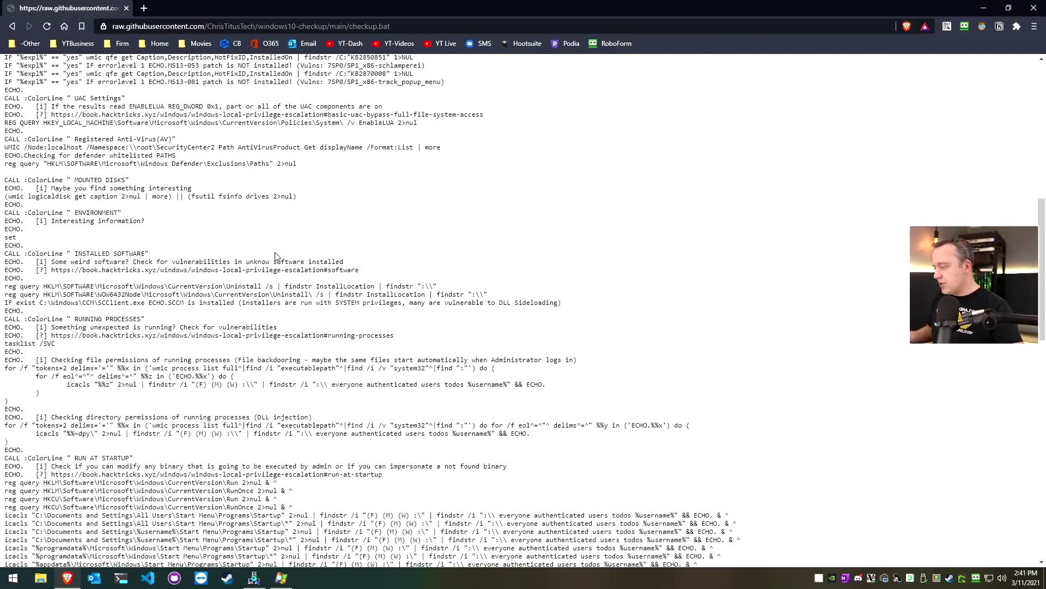
scroll(275, 256, "up", 8)
Copy the raw checkup.bat URL from Brave's address bar.
left_click(318, 25)
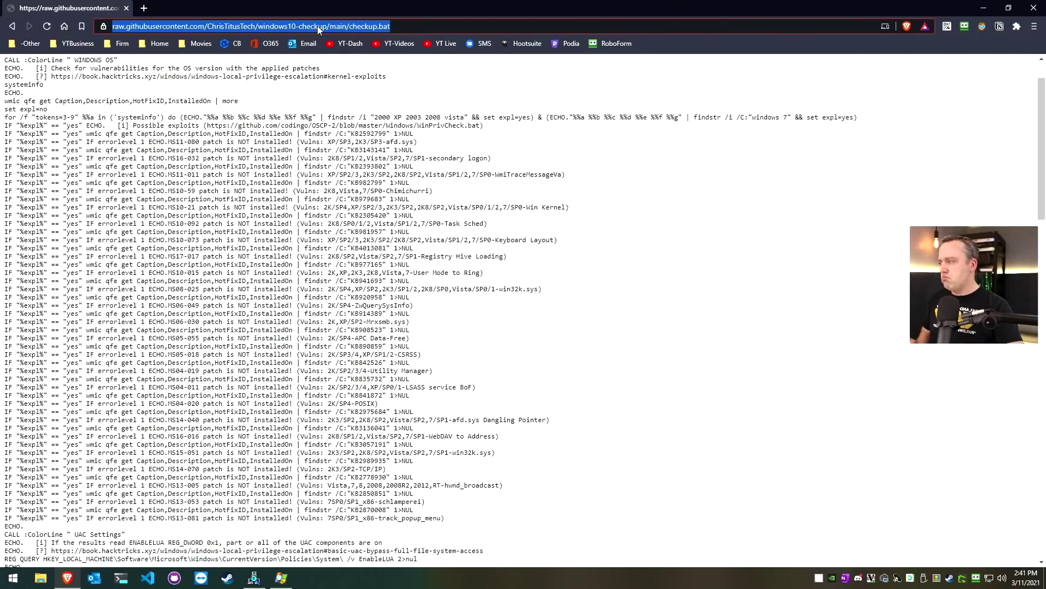
right_click(316, 25)
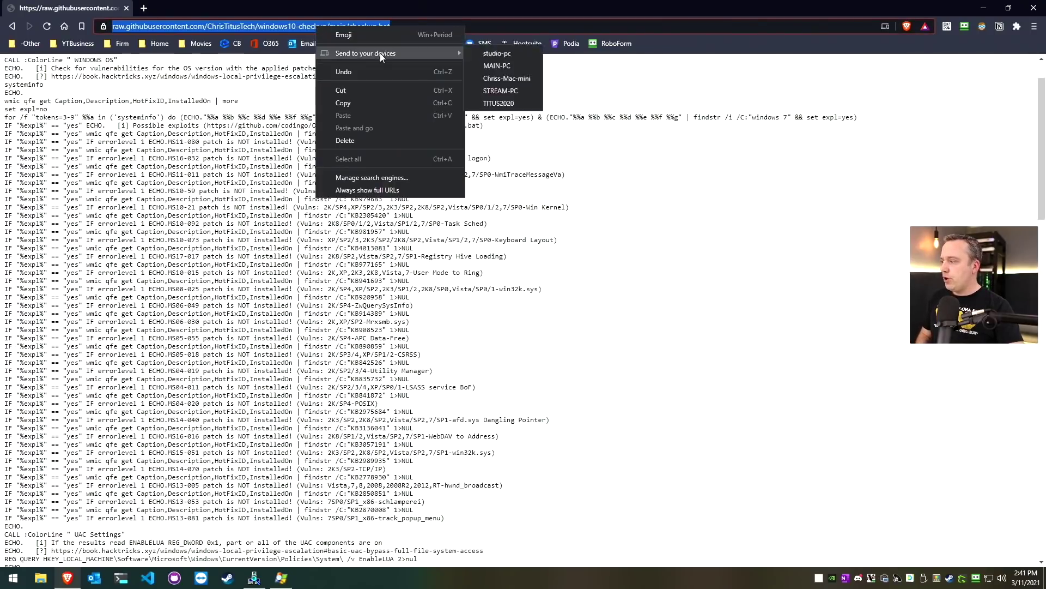
left_click(347, 103)
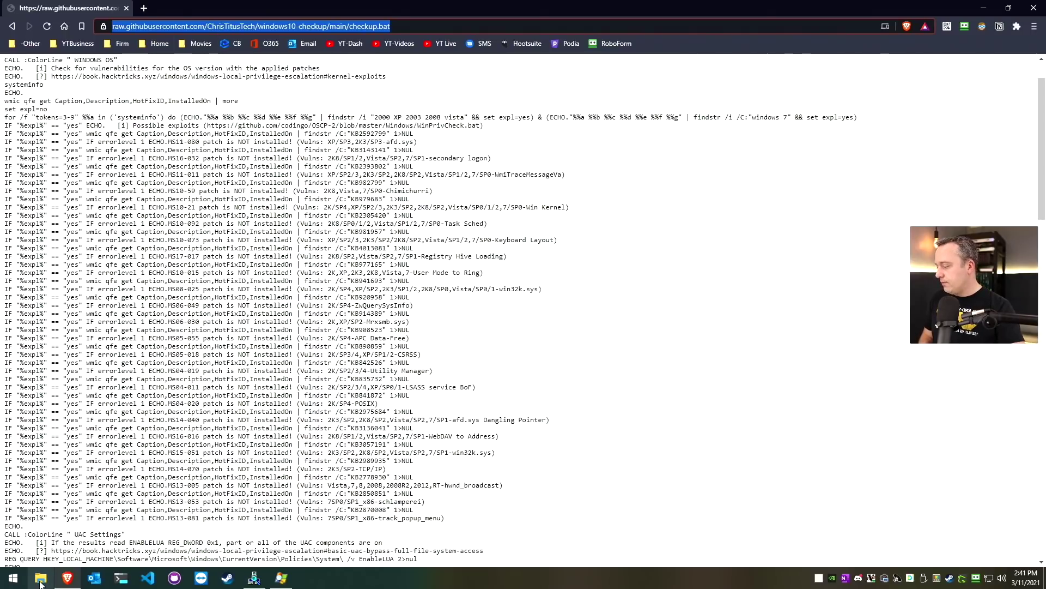
Launch Windows PowerShell from the Start button's right-click menu.
left_click(16, 584)
right_click(17, 584)
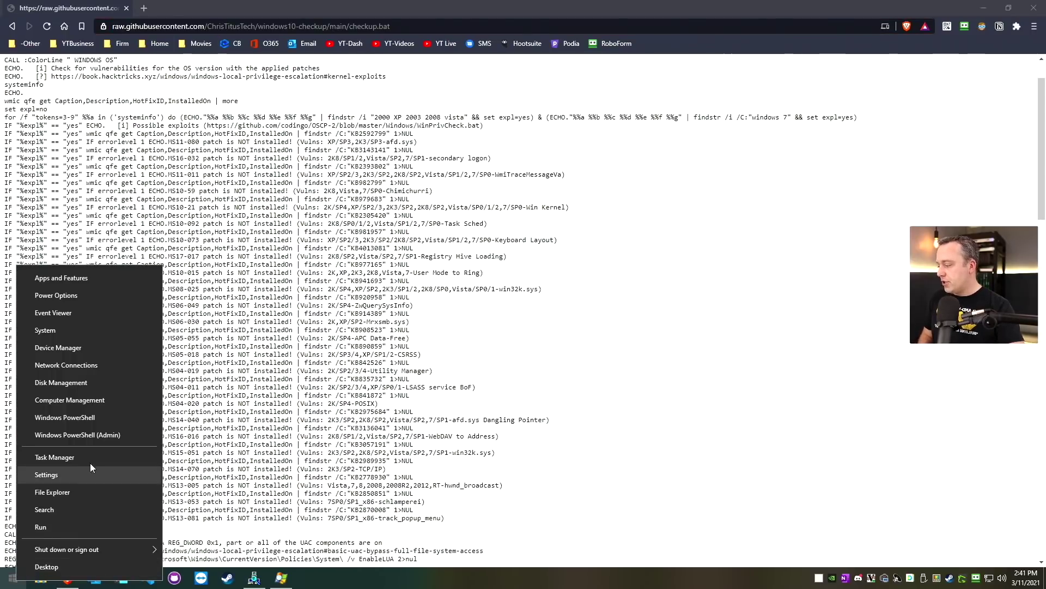
left_click(64, 411)
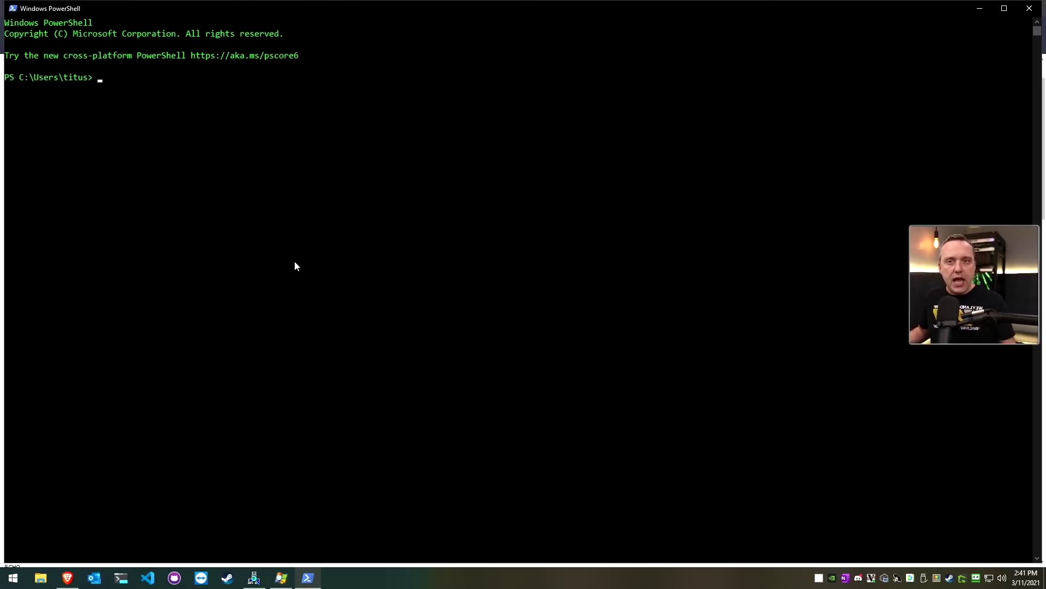
Clear the console and curl the pasted raw URL with -O to save checkup.bat into the home folder.
key("ctrl+l")
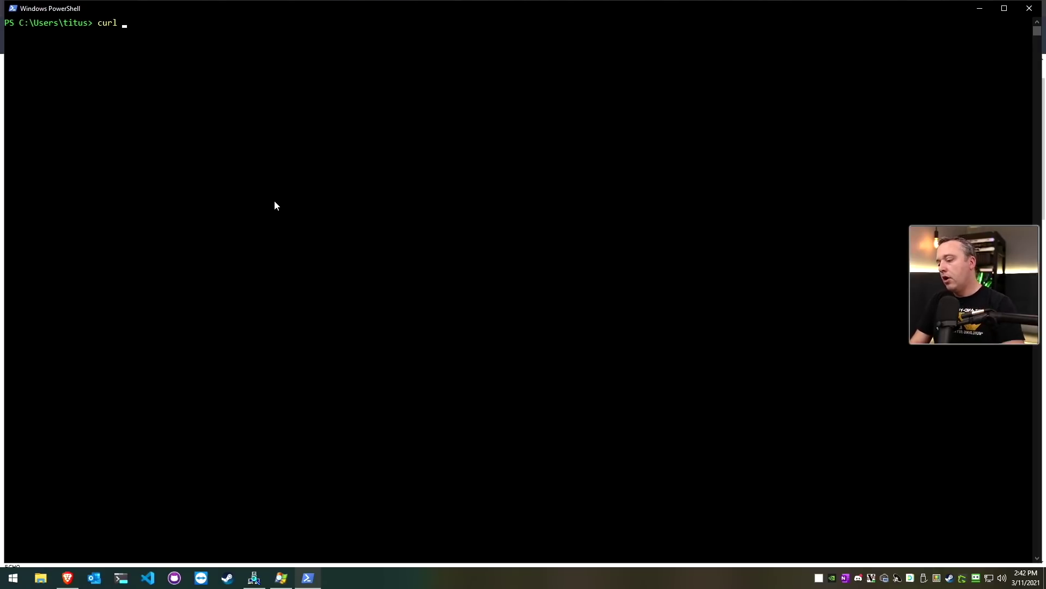
key("ctrl+v")
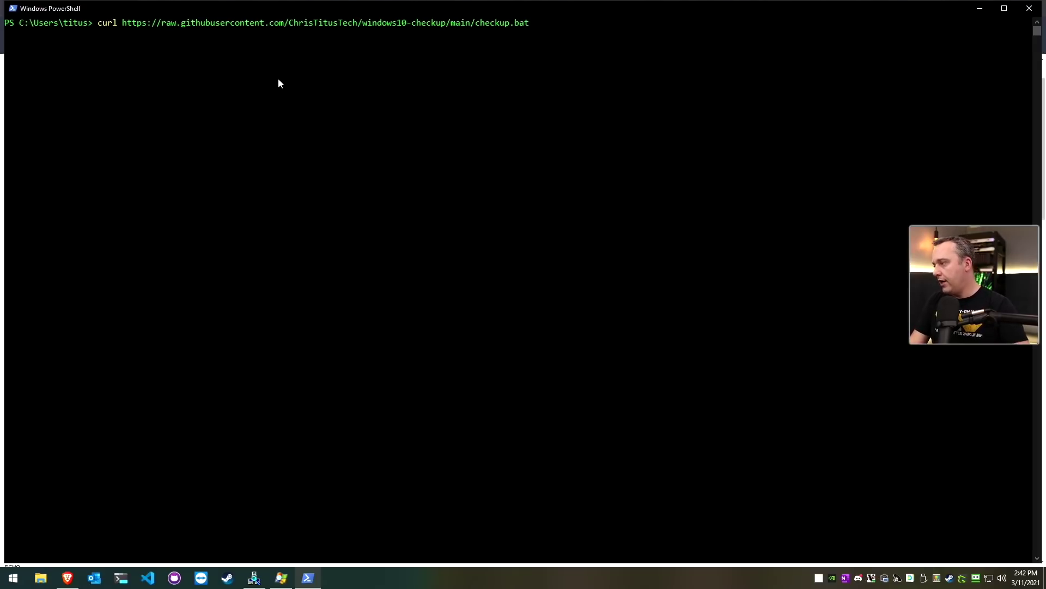
type("-O ")
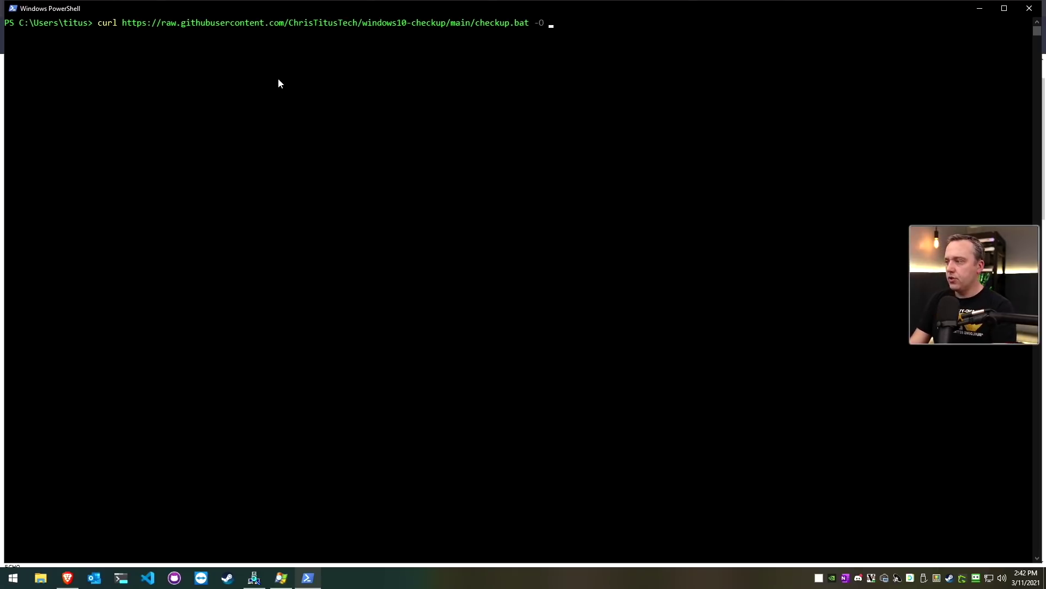
type("checkup.bat")
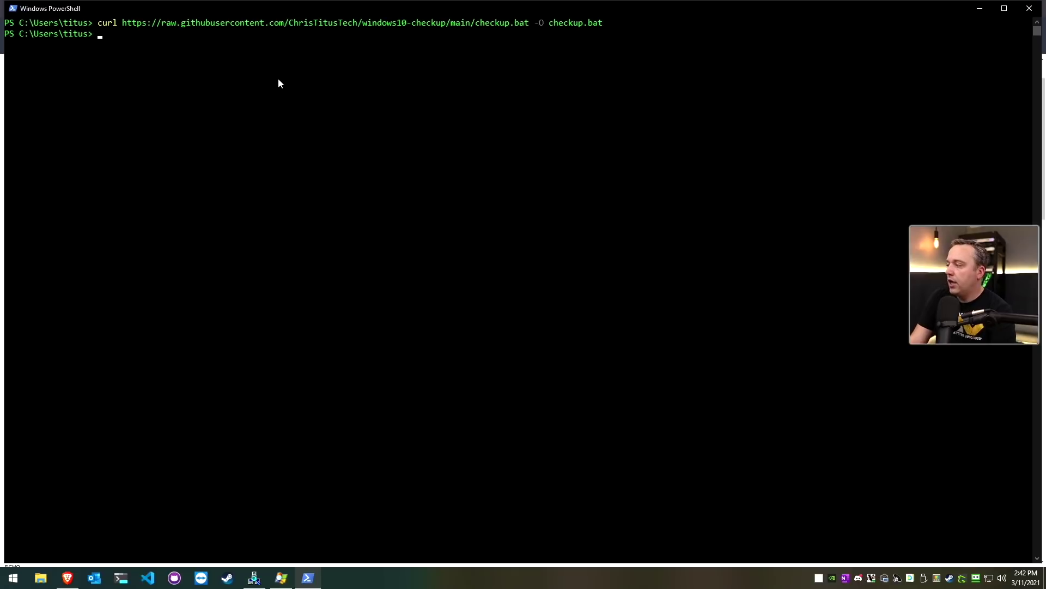
type("dir")
key("Return")
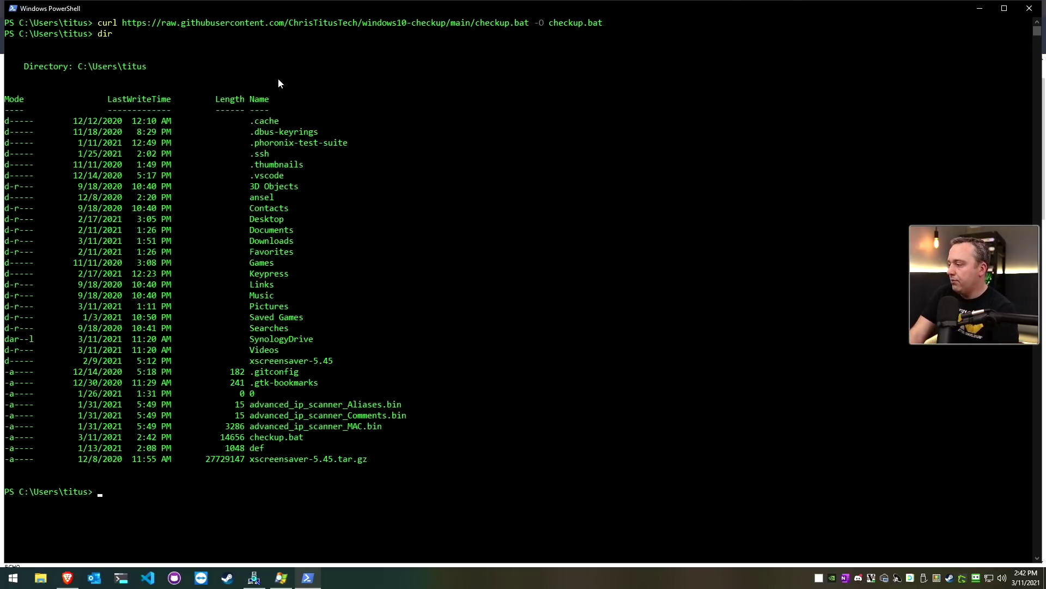
Run .\checkup.bat, Tab-completing the name from 'check'.
type("check")
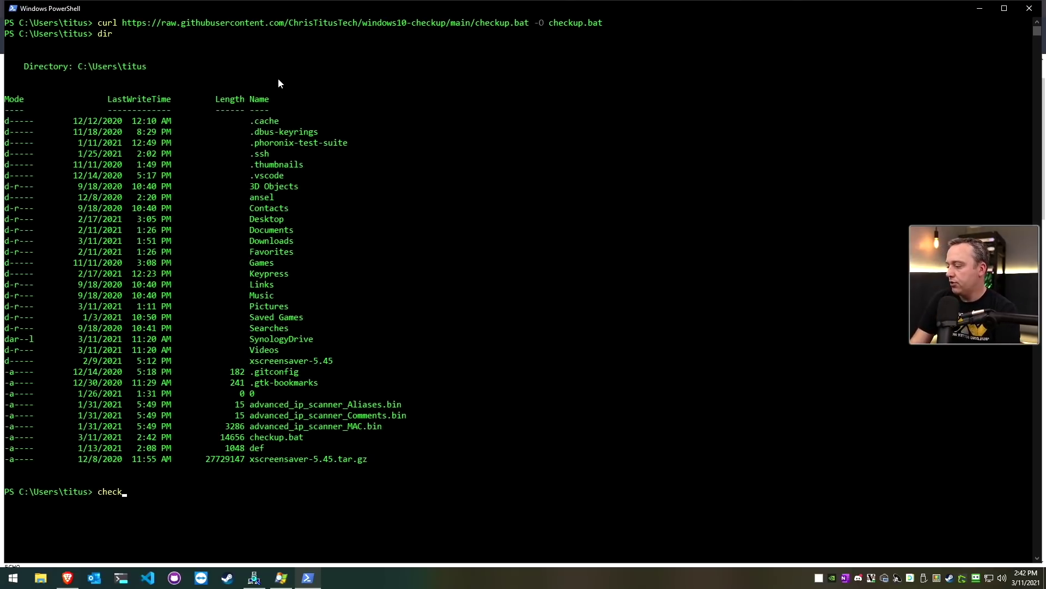
key("Tab")
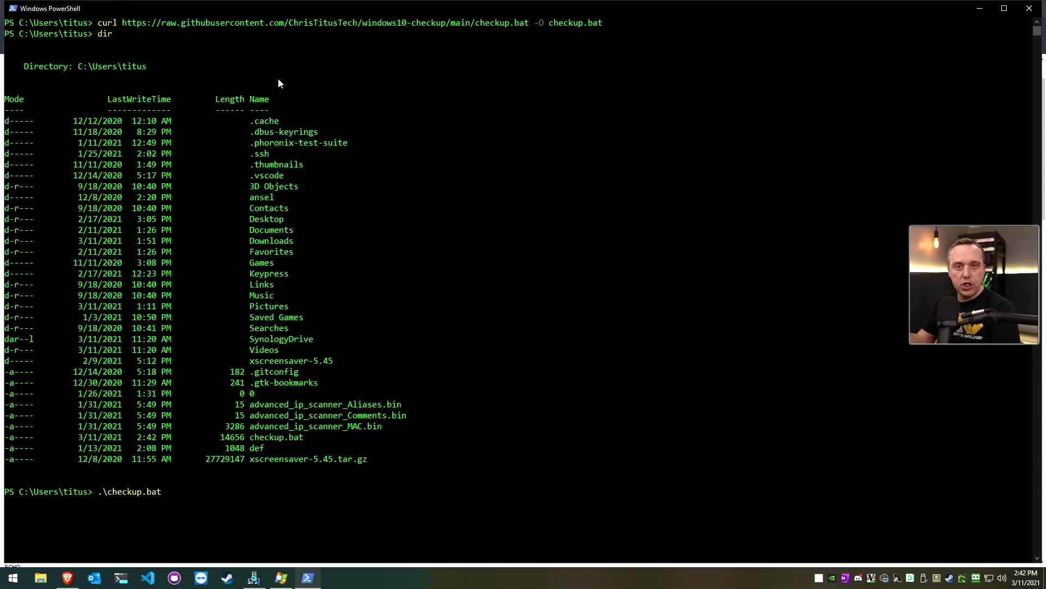
key("Return")
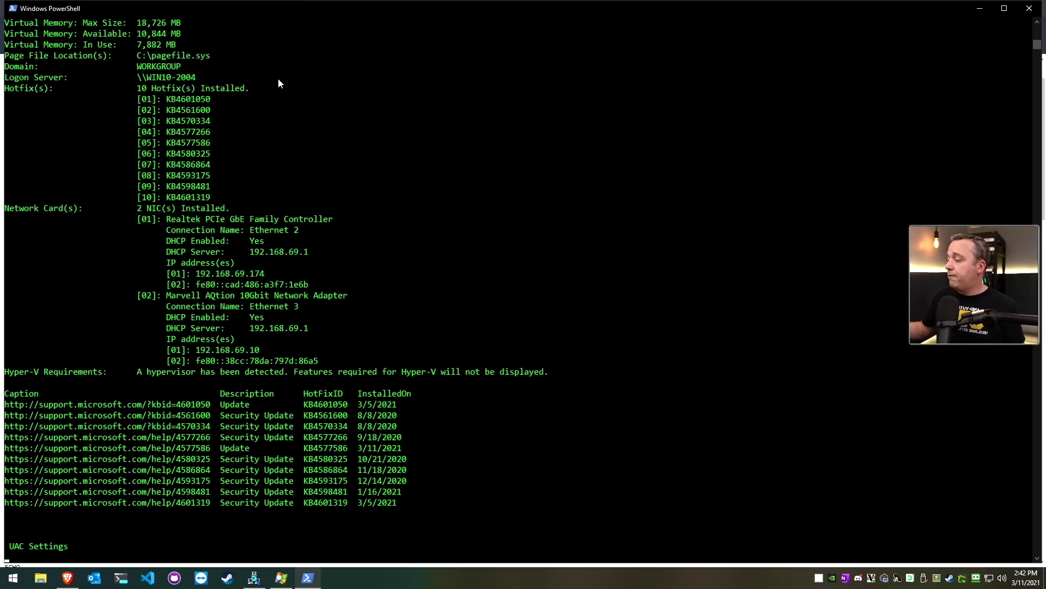
Review the systeminfo output and 10-hotfix table, briefly highlighting the InstalledOn column header.
scroll(257, 154, "up", 6)
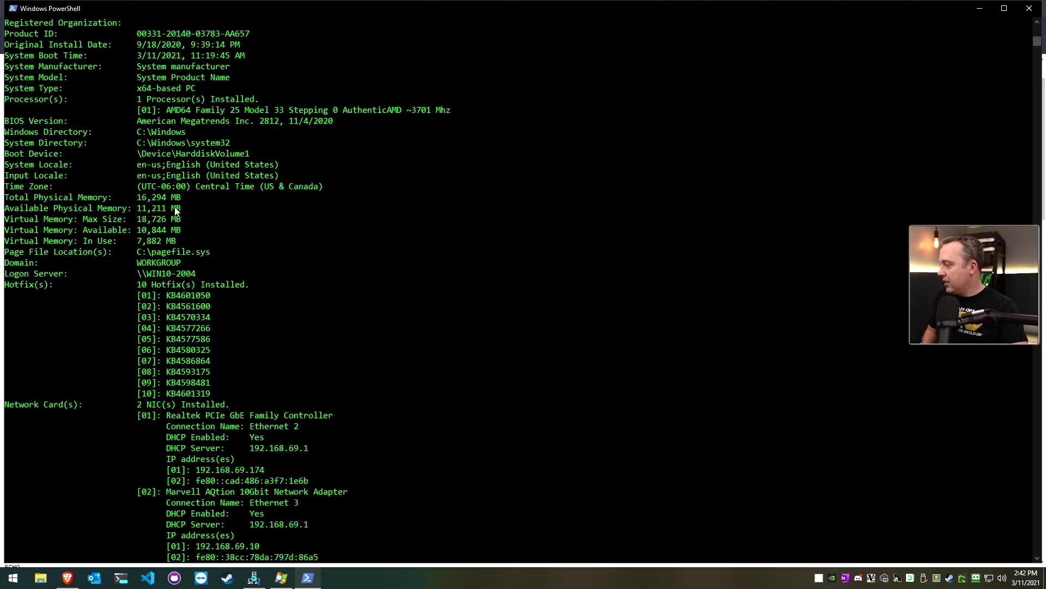
scroll(175, 205, "down", 4)
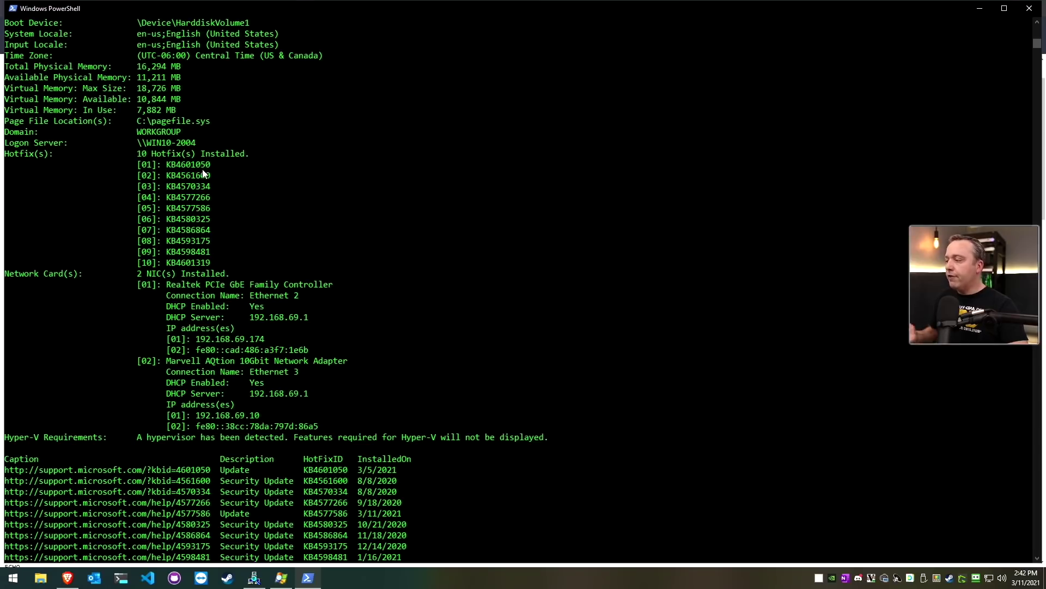
scroll(203, 174, "down", 3)
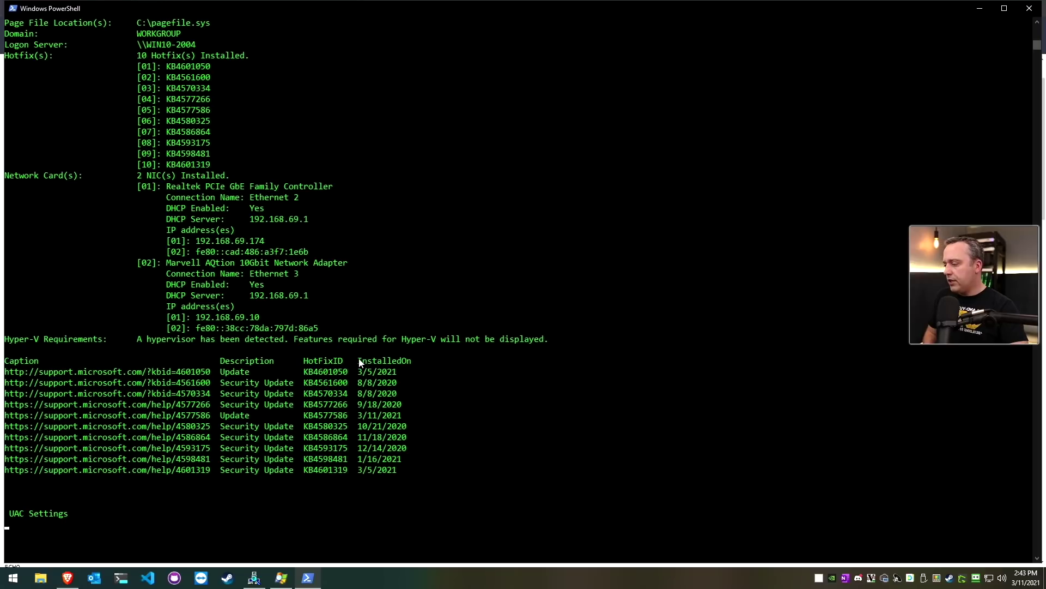
left_click_drag(360, 362, 416, 363)
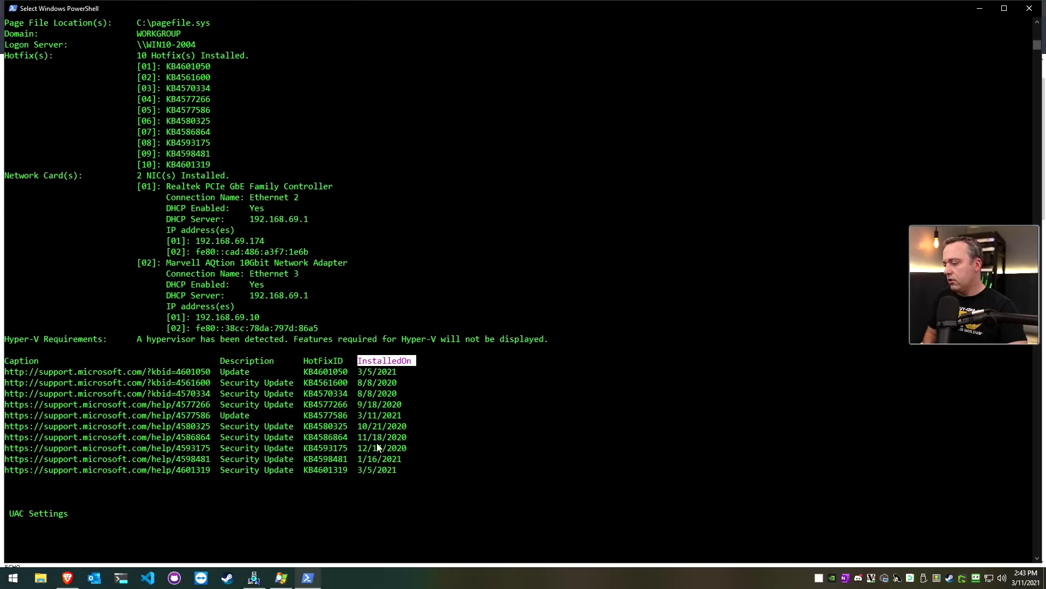
left_click(409, 415)
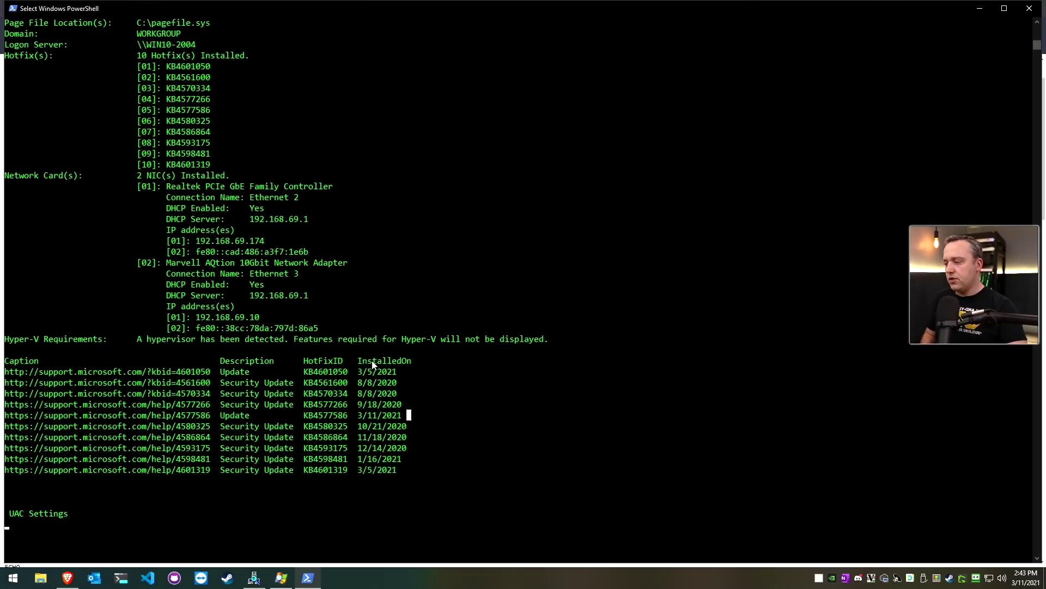
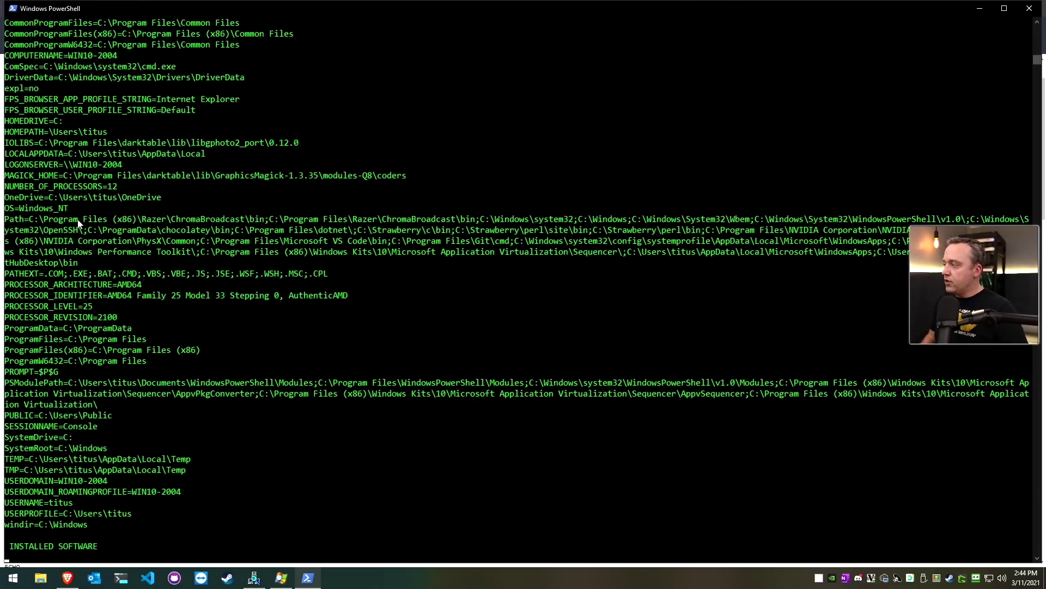
Launch System Properties by running sysdm.cpl from the Win+X Run box.
scroll(79, 223, "up", 5)
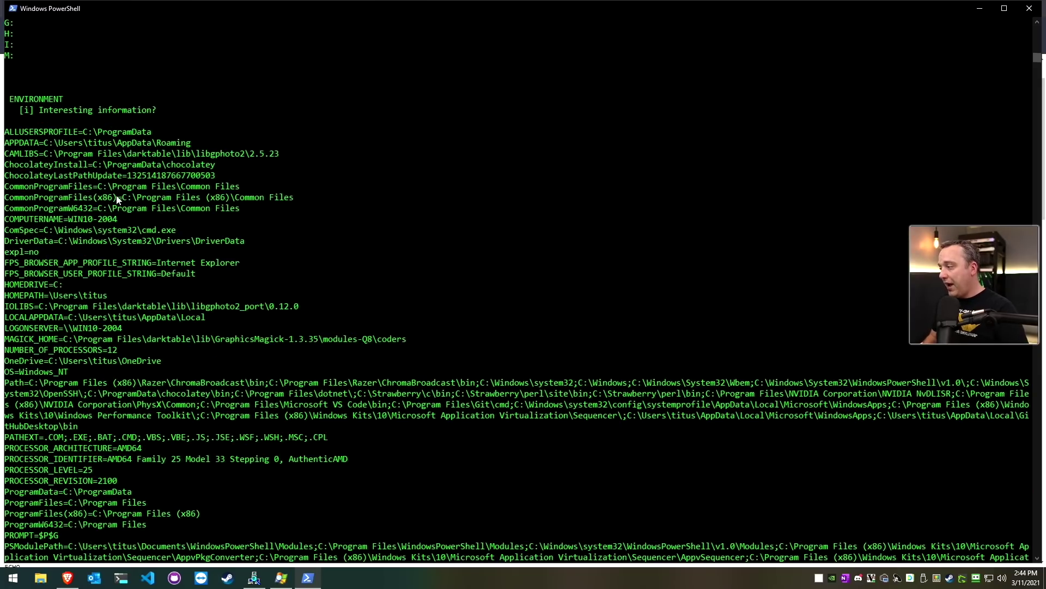
scroll(54, 224, "down", 2)
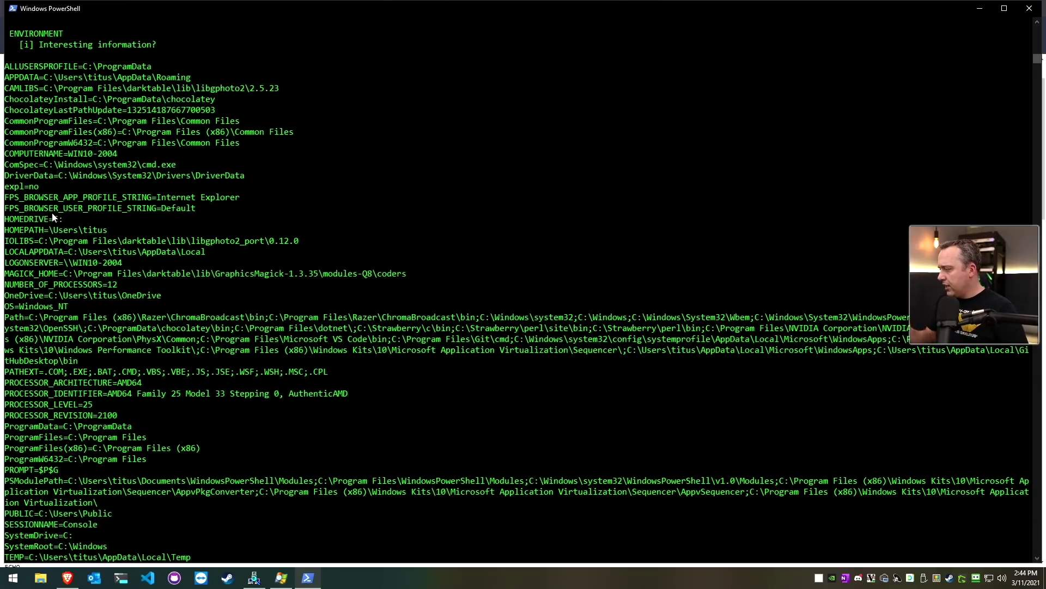
scroll(55, 224, "down", 5)
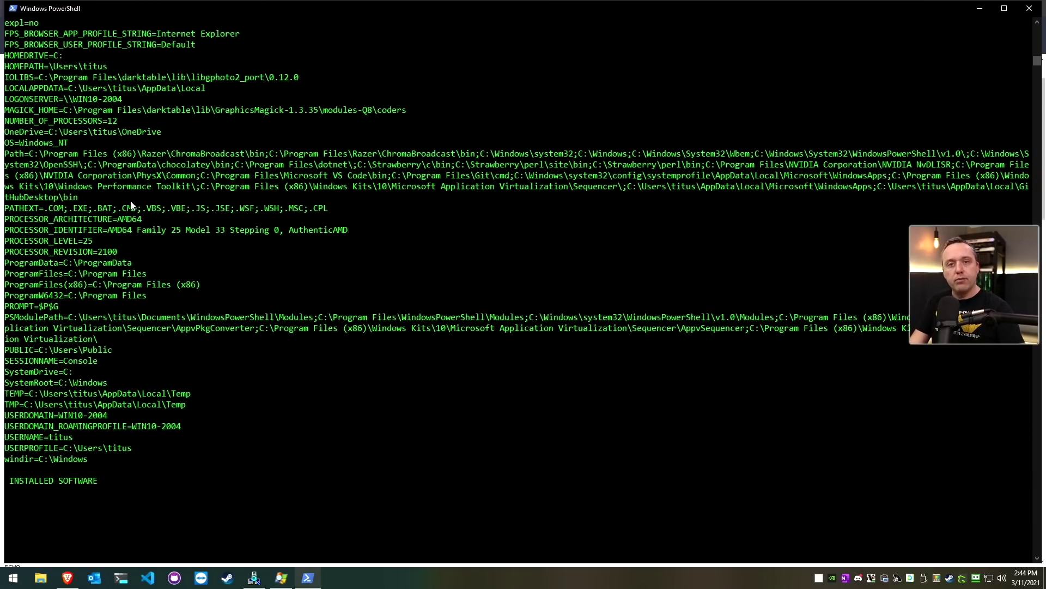
right_click(14, 581)
left_click(42, 516)
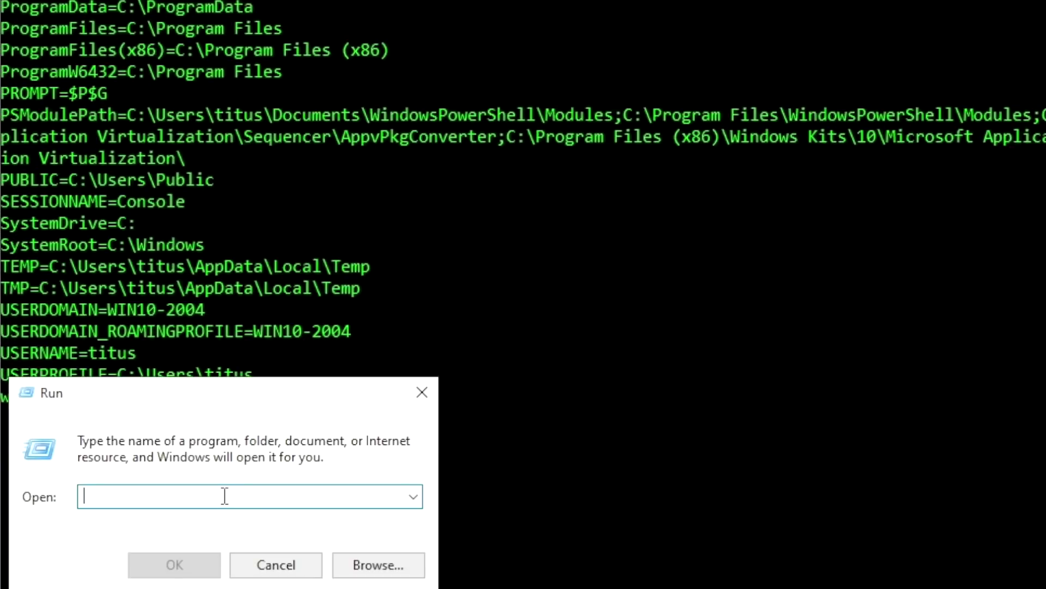
type("sysdm.cpl")
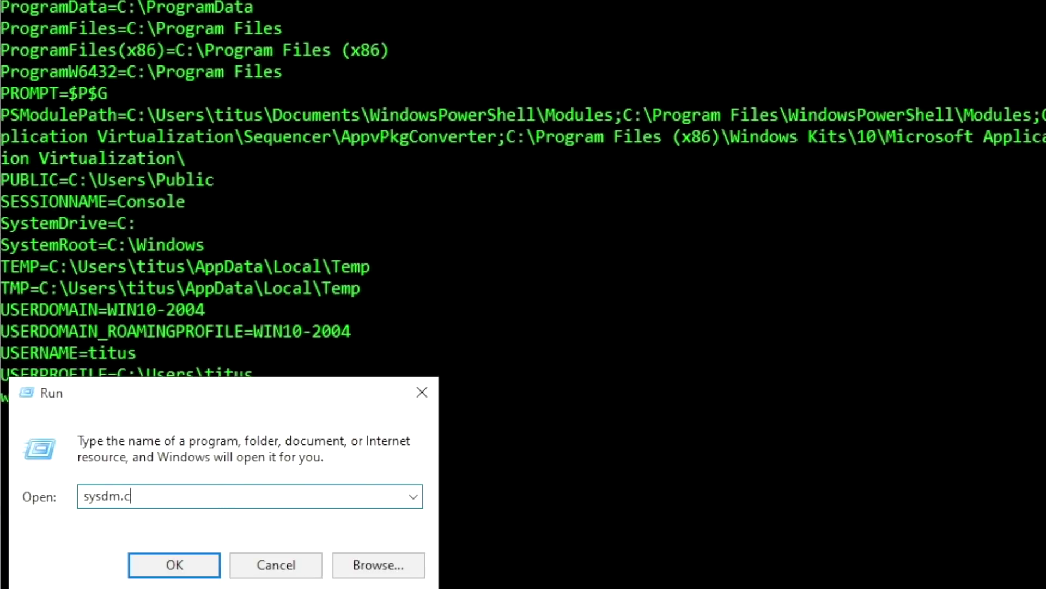
key("Return")
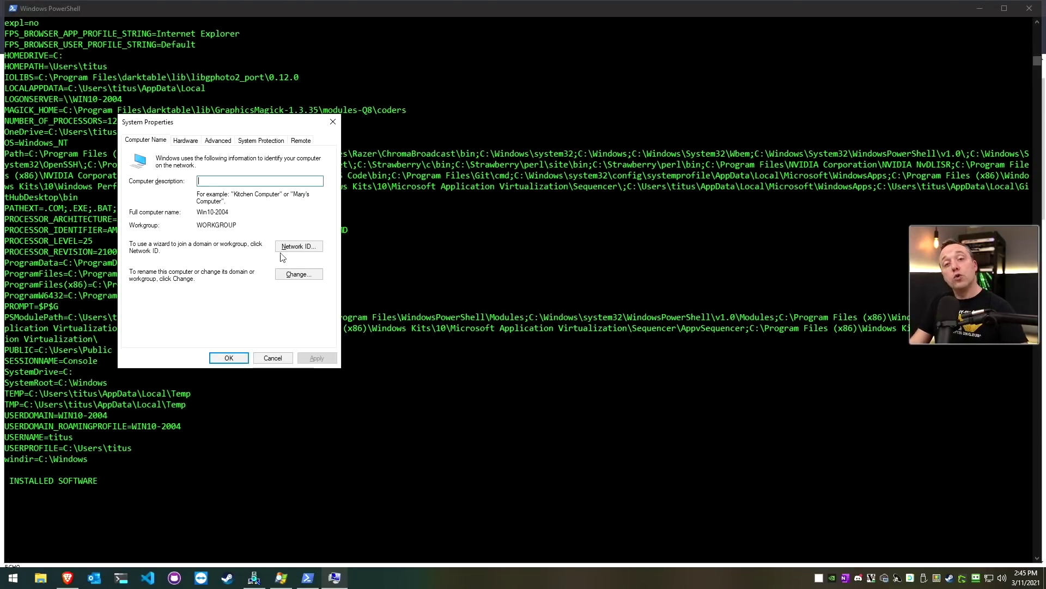
On the Advanced tab, view Environment Variables, select the user Path, scroll System variables, then close.
left_click(213, 143)
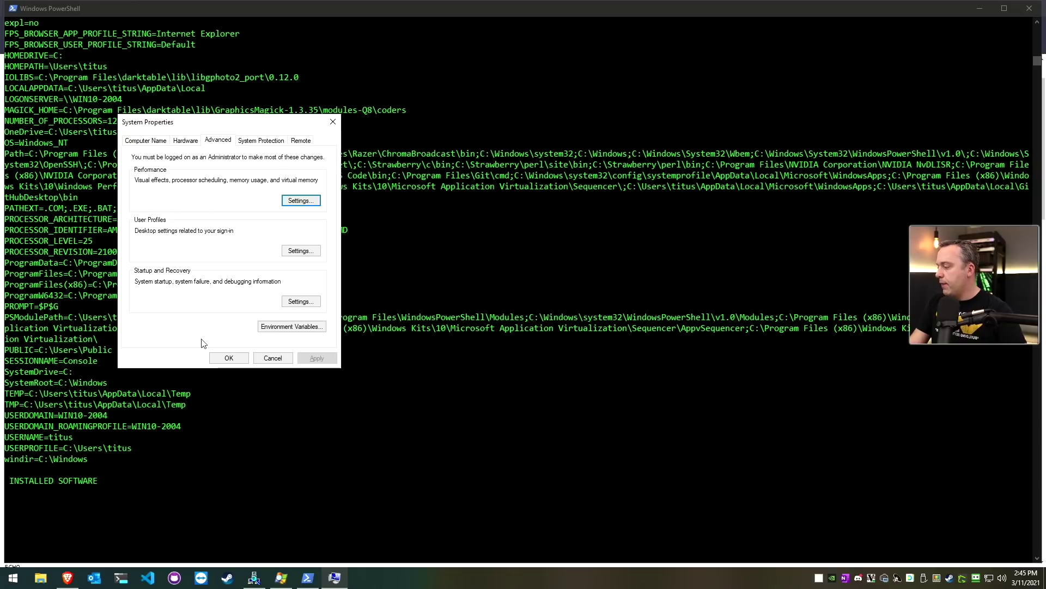
left_click(281, 327)
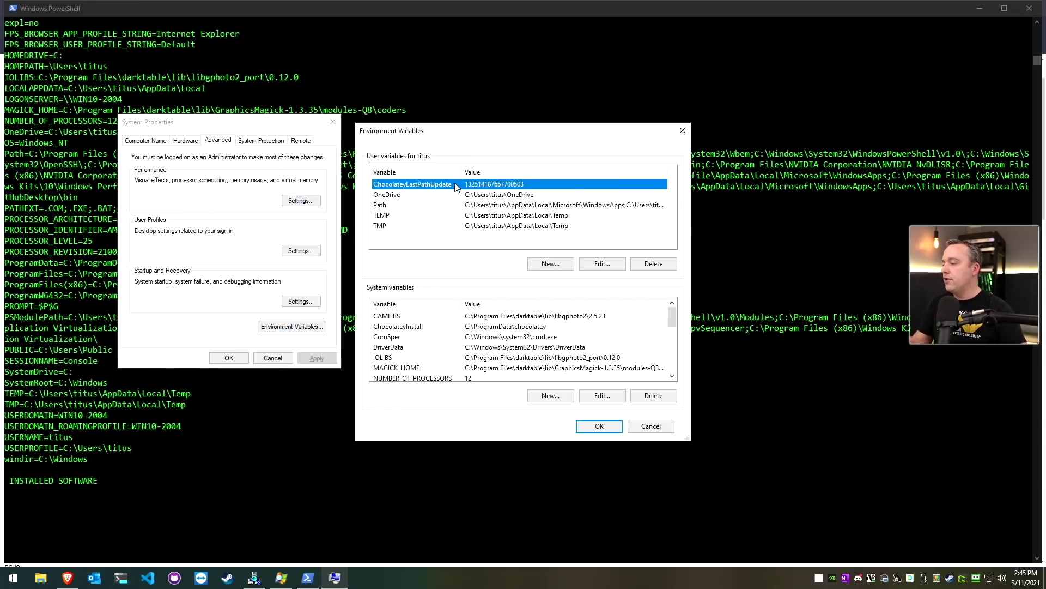
left_click(529, 206)
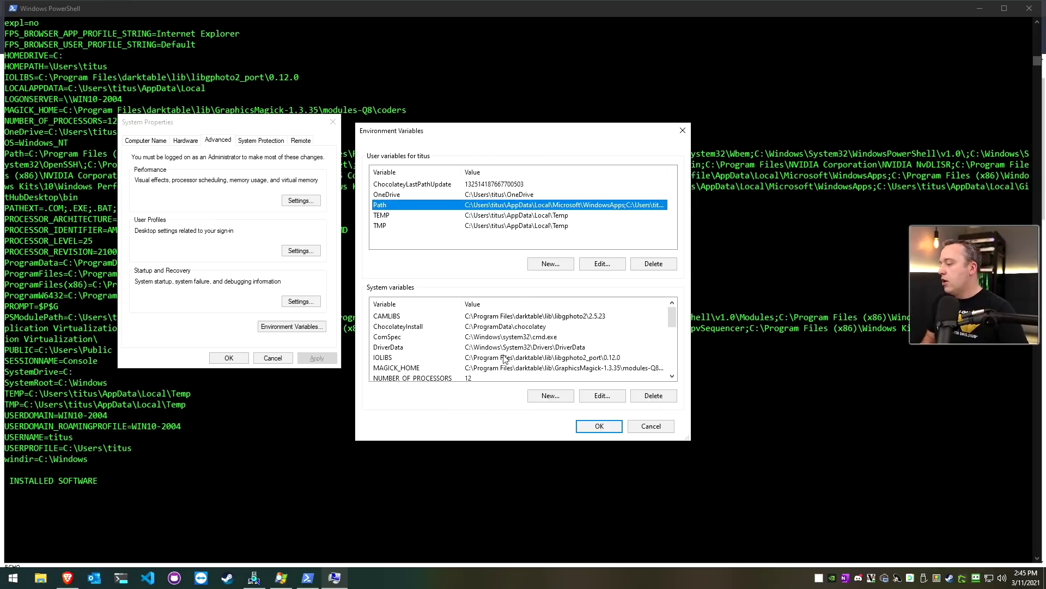
scroll(440, 341, "down", 2)
scroll(446, 341, "down", 1)
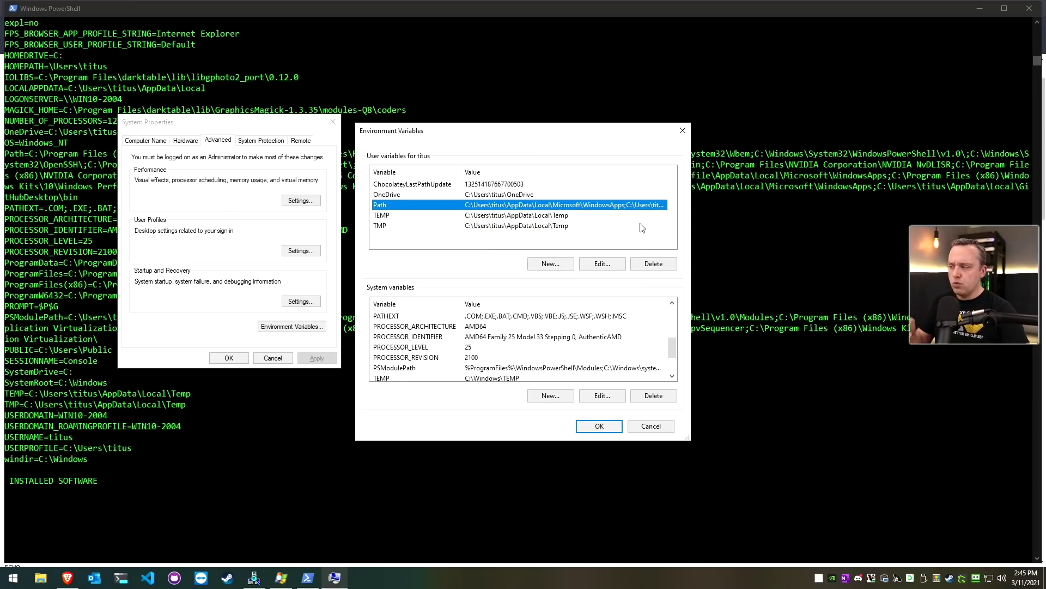
left_click(682, 130)
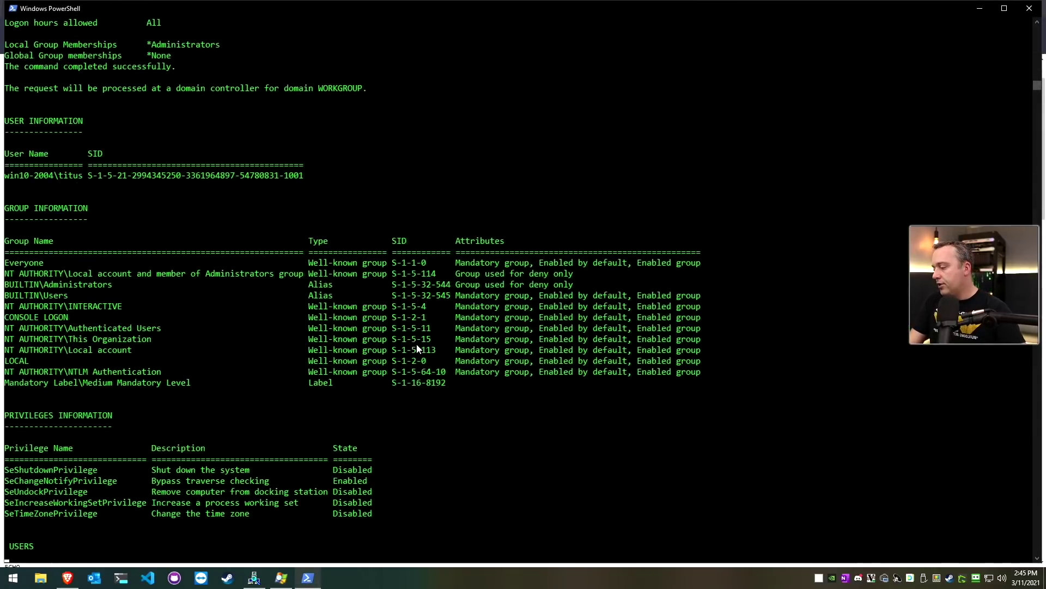
Review the InstallLocation registry entries and the group and privileges output, then bring up Run.
scroll(444, 368, "up", 15)
scroll(442, 355, "up", 8)
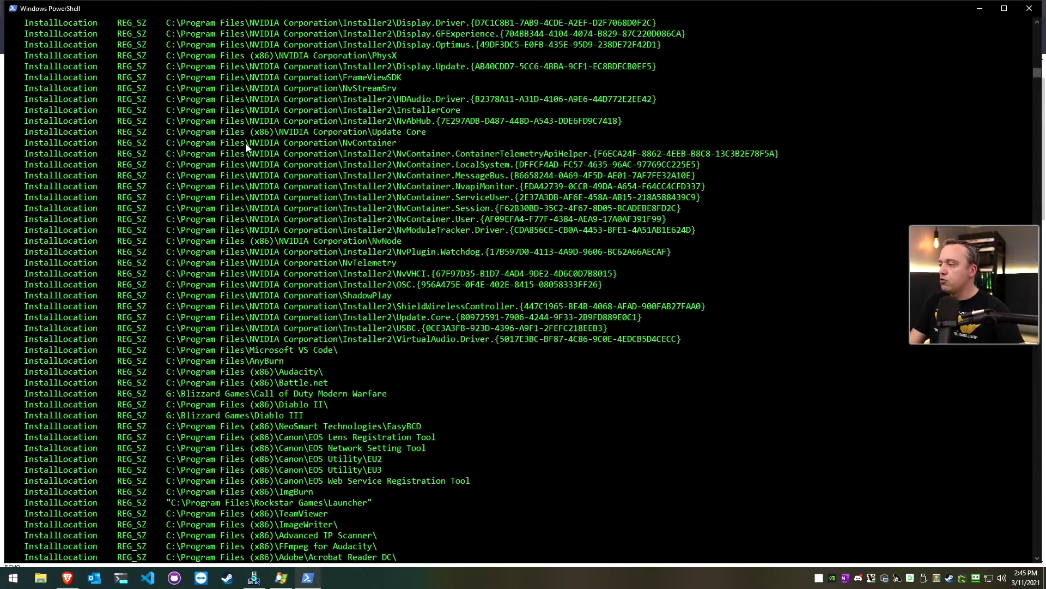
scroll(436, 222, "up", 7)
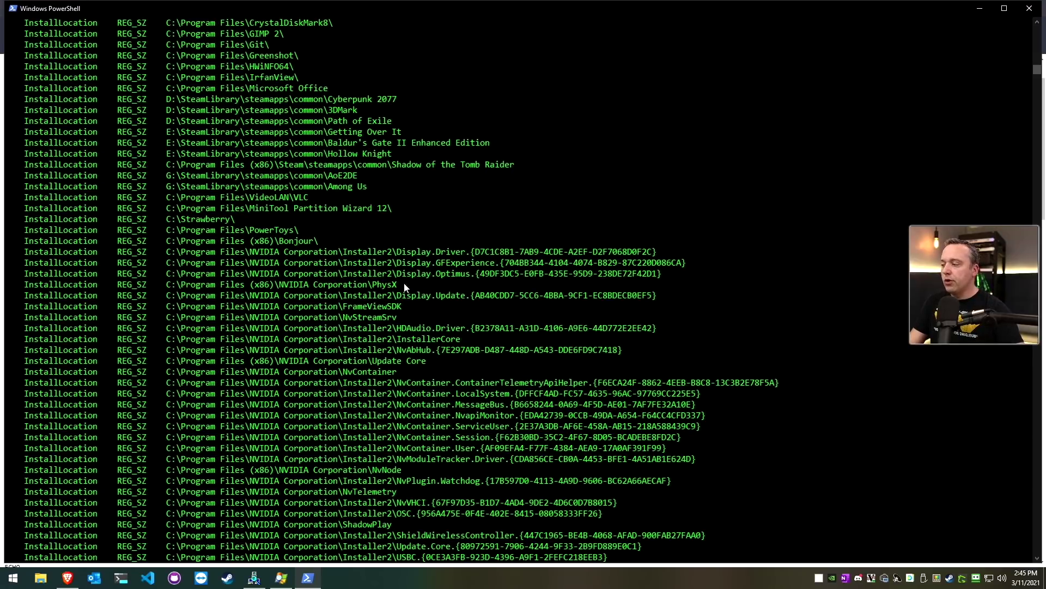
scroll(303, 202, "down", 3)
scroll(300, 207, "down", 20)
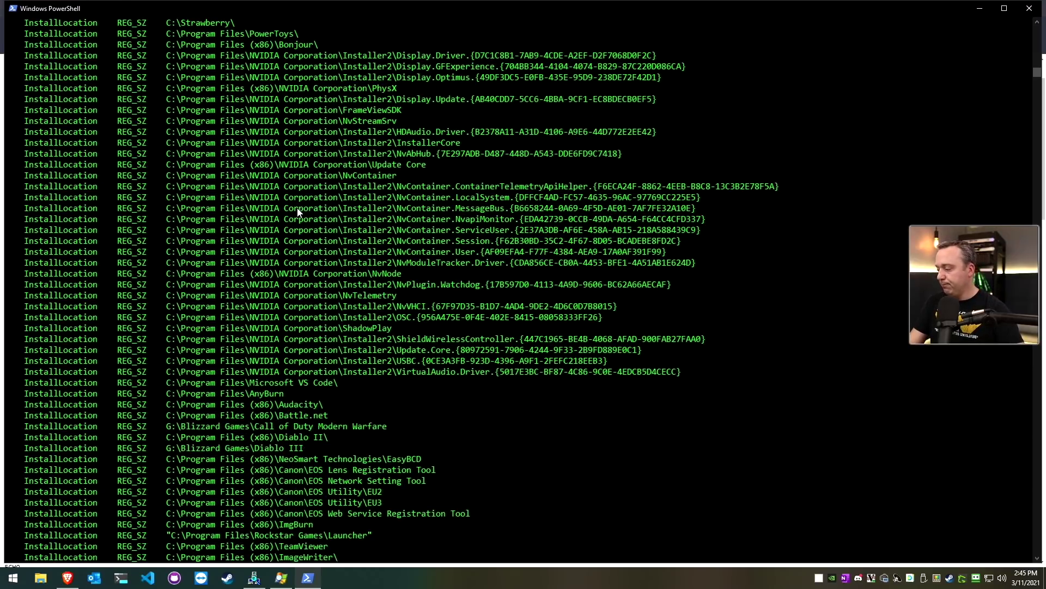
scroll(163, 174, "down", 1)
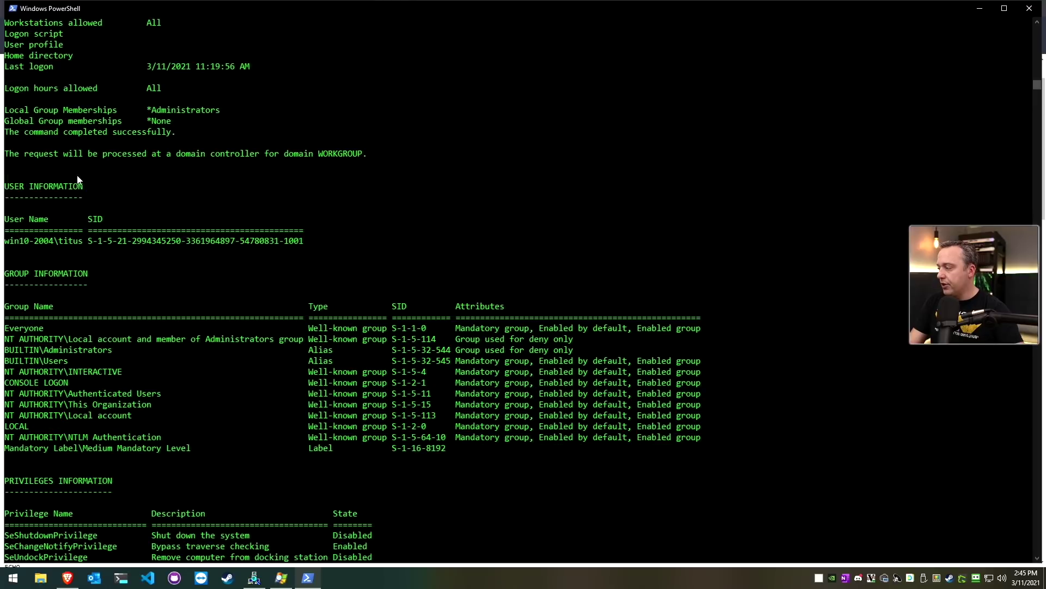
scroll(257, 365, "down", 3)
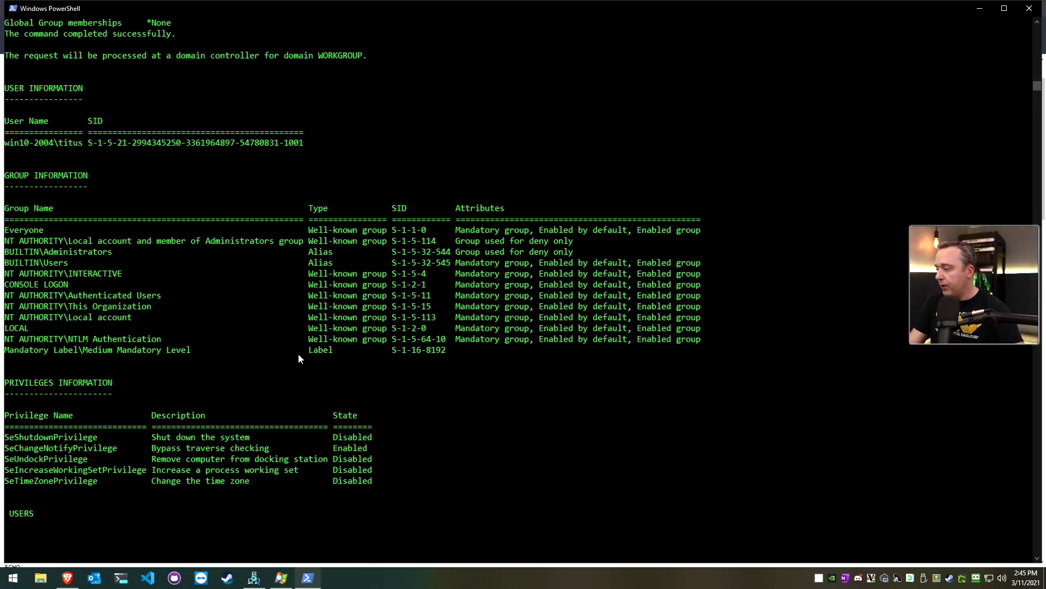
scroll(300, 361, "down", 1)
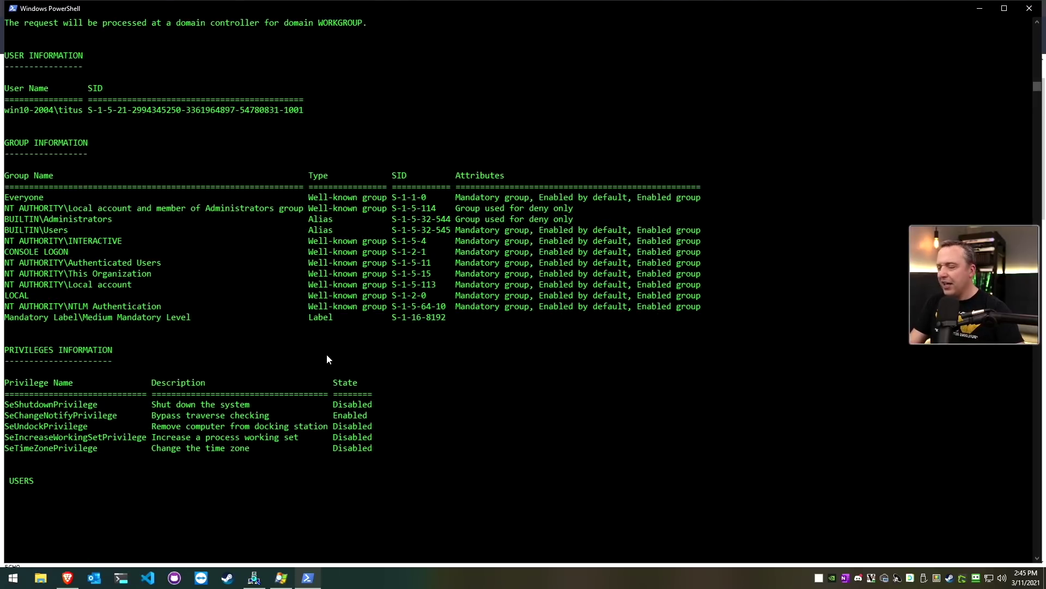
key("super+r")
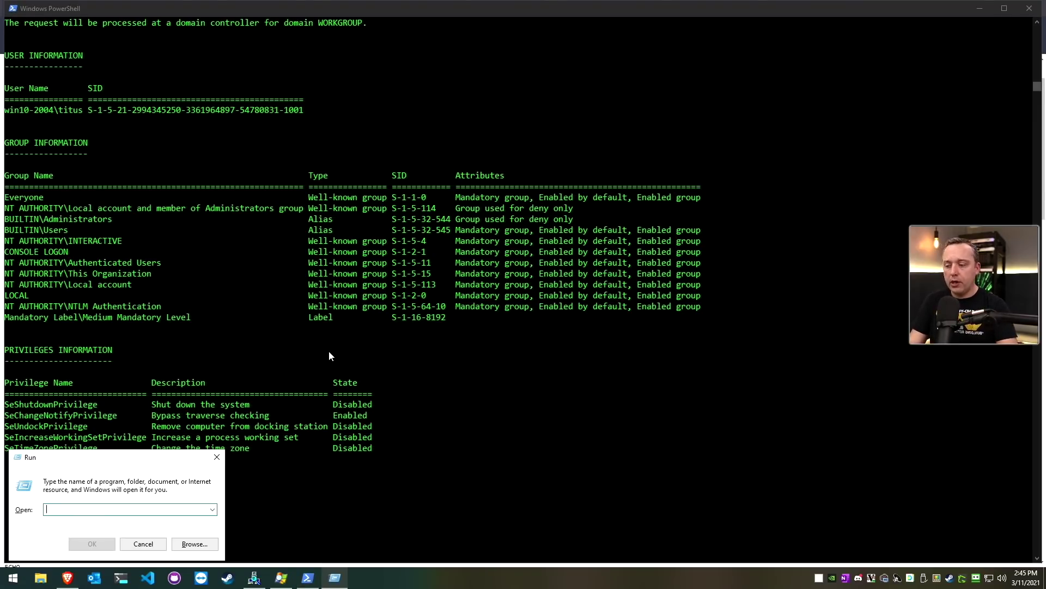
Run appwiz.cpl and scroll through the 95 installed programs.
type("appwiz.cpl")
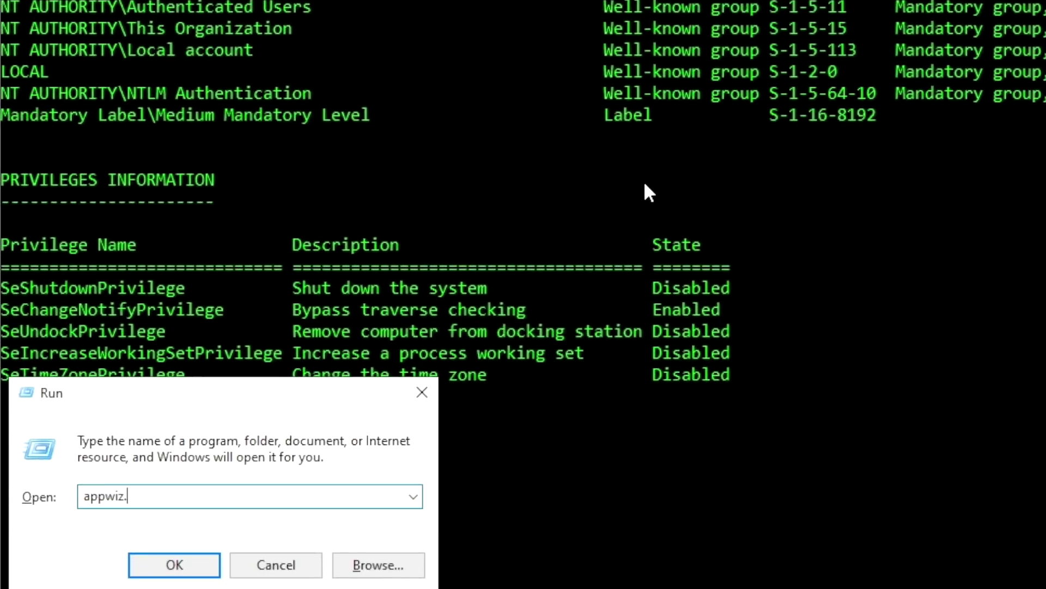
key("Return")
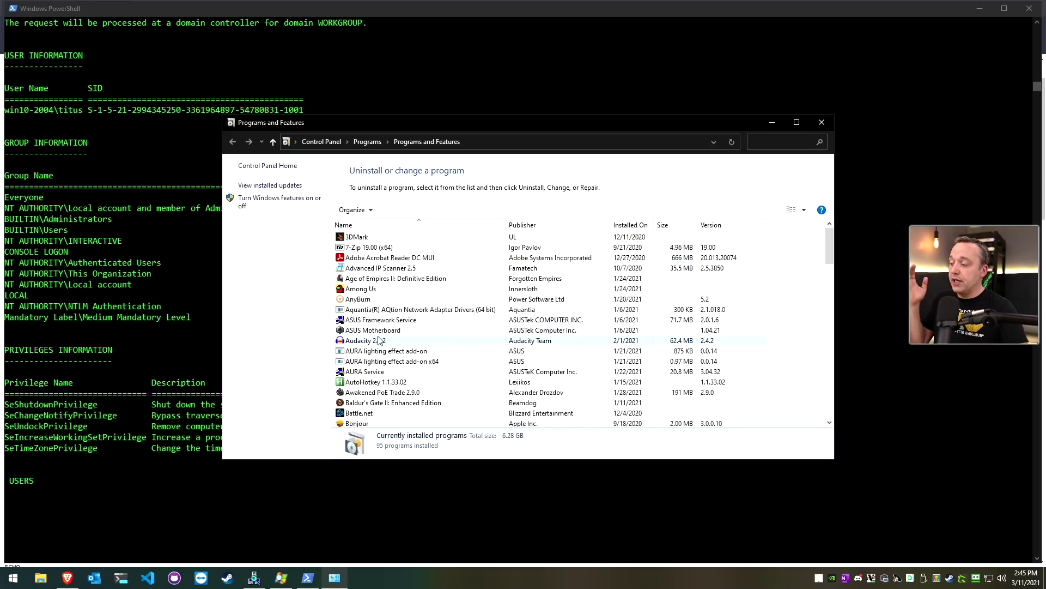
scroll(376, 330, "down", 12)
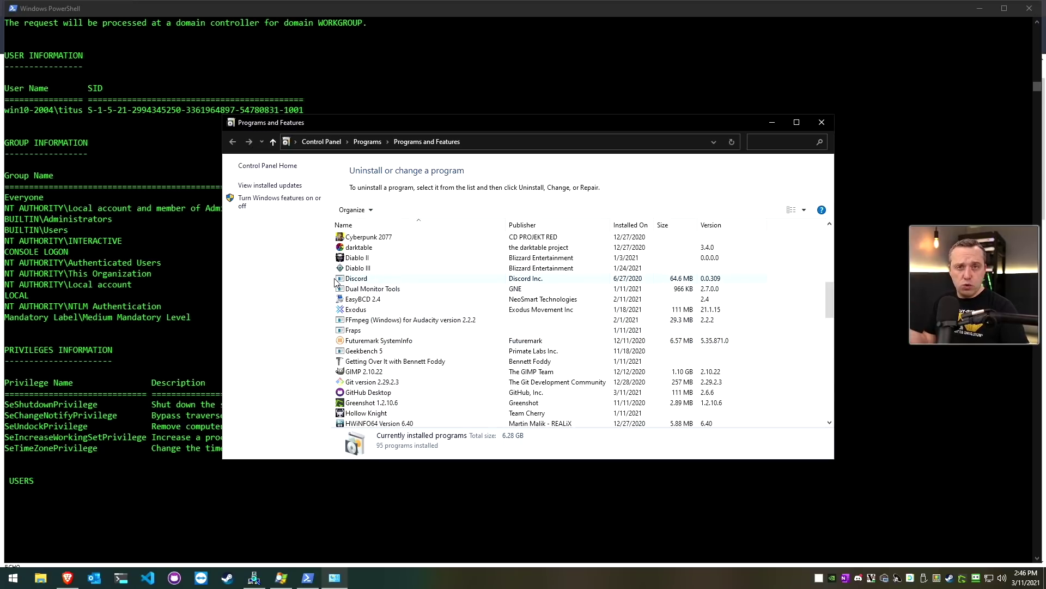
Browse the optional Windows features list, then close it and Programs and Features.
left_click(294, 203)
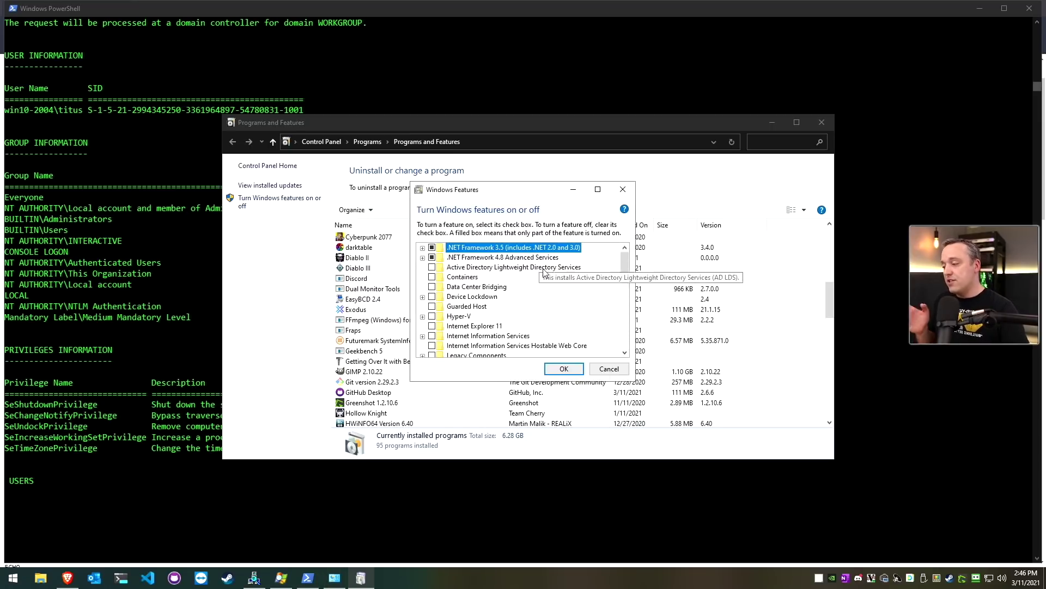
scroll(533, 258, "down", 3)
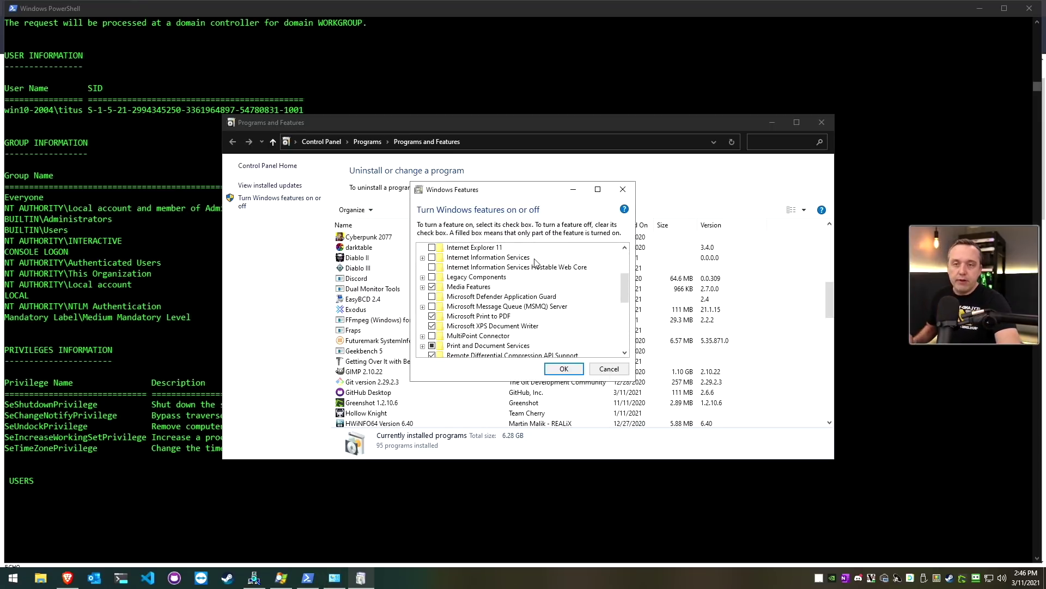
left_click(622, 190)
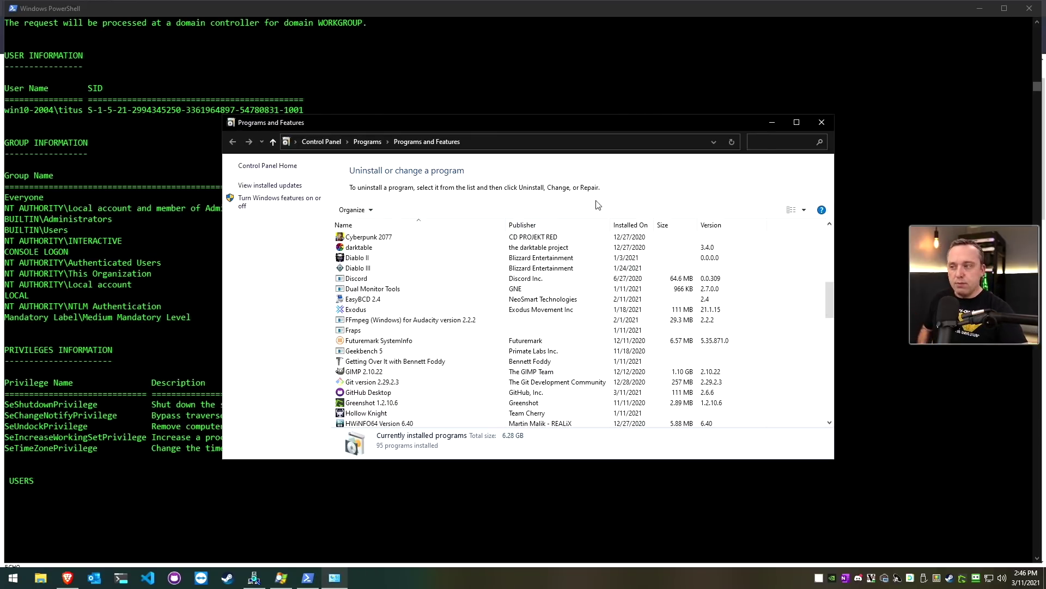
left_click(822, 123)
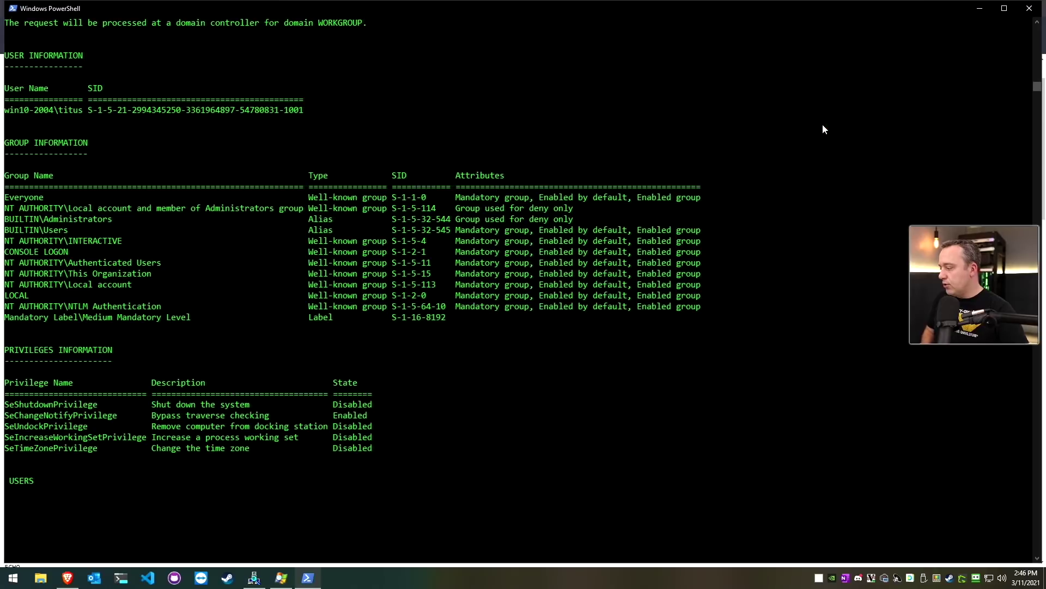
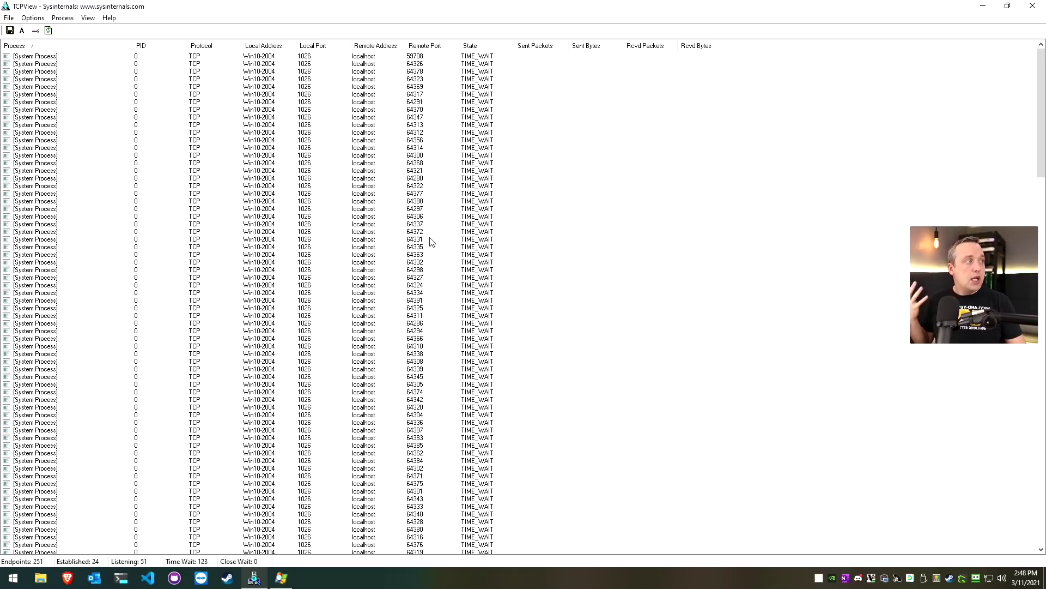
Scroll past the [System Process] TIME_WAIT rows and select the ArmourySocketServer.exe through asus_framework.exe connections.
scroll(406, 223, "down", 10)
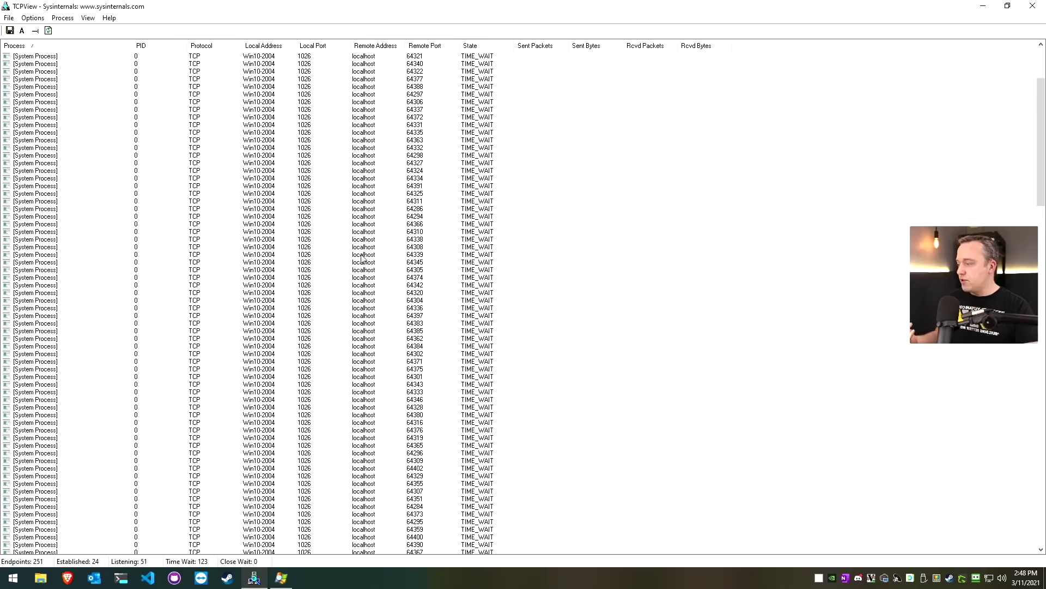
scroll(267, 221, "down", 19)
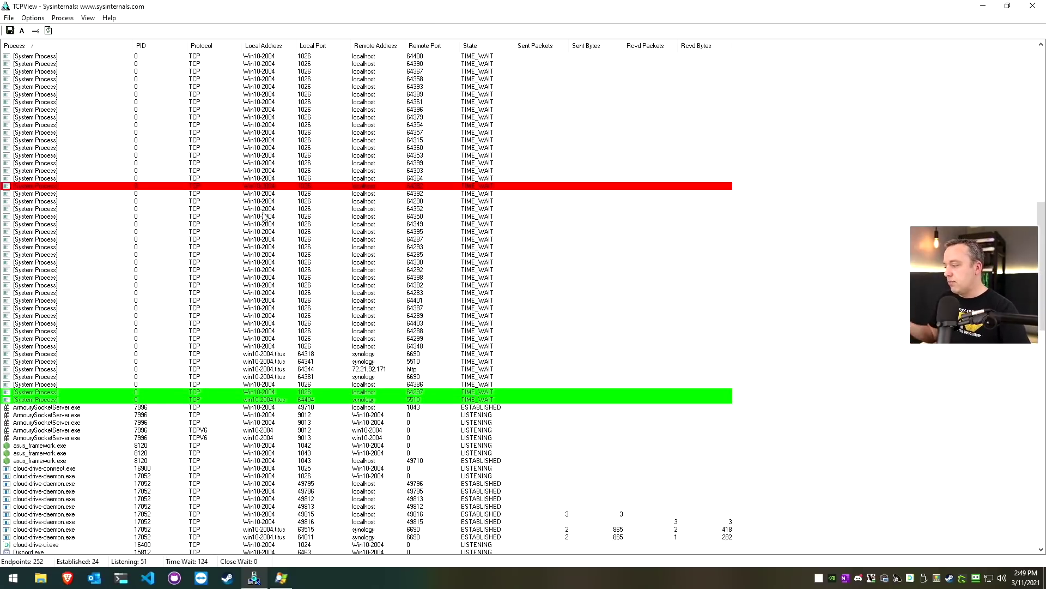
scroll(210, 248, "down", 5)
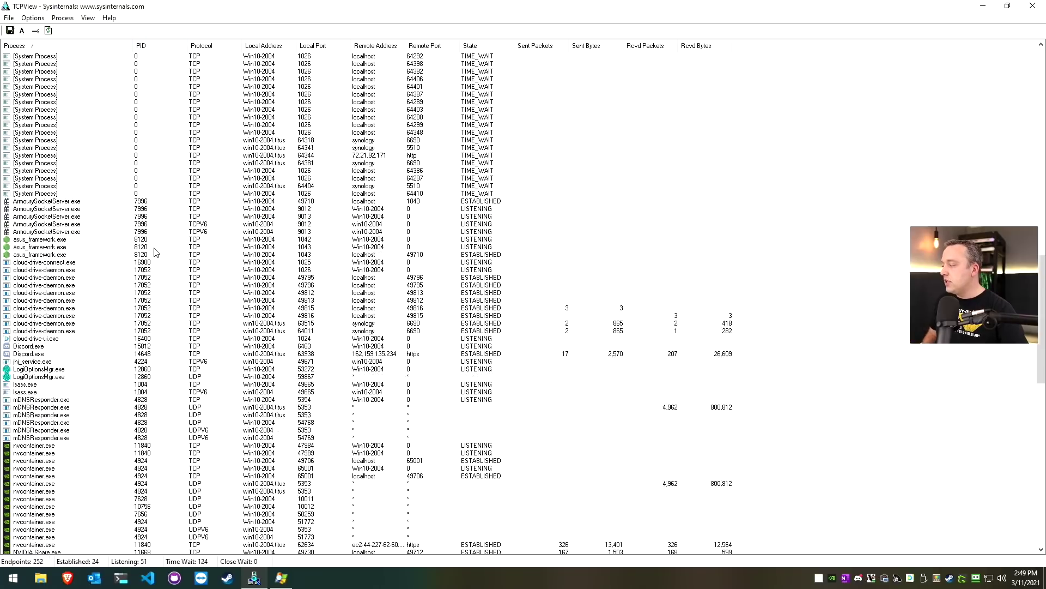
scroll(79, 164, "down", 3)
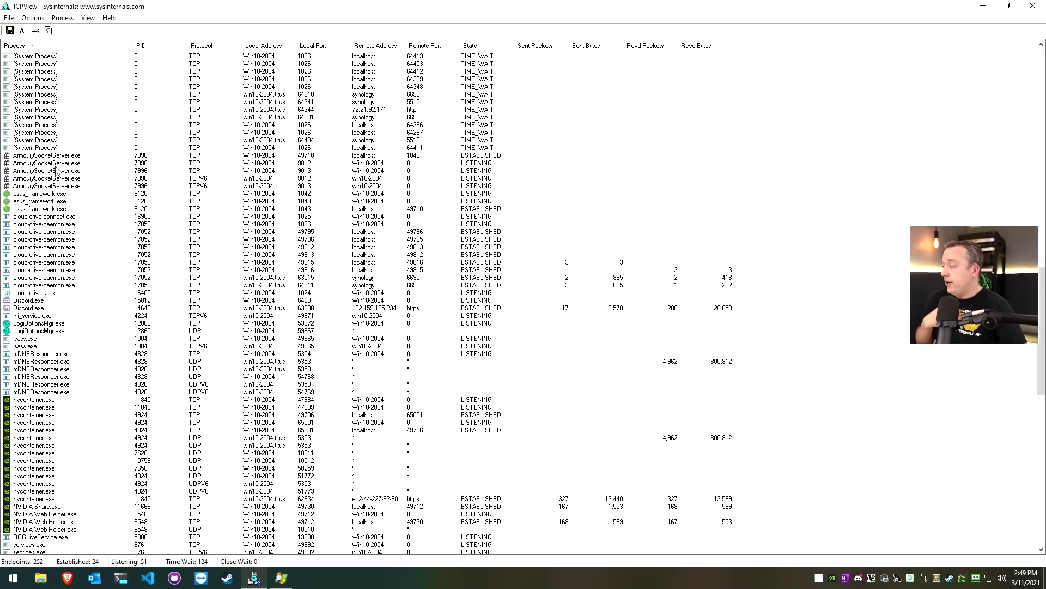
left_click(28, 157)
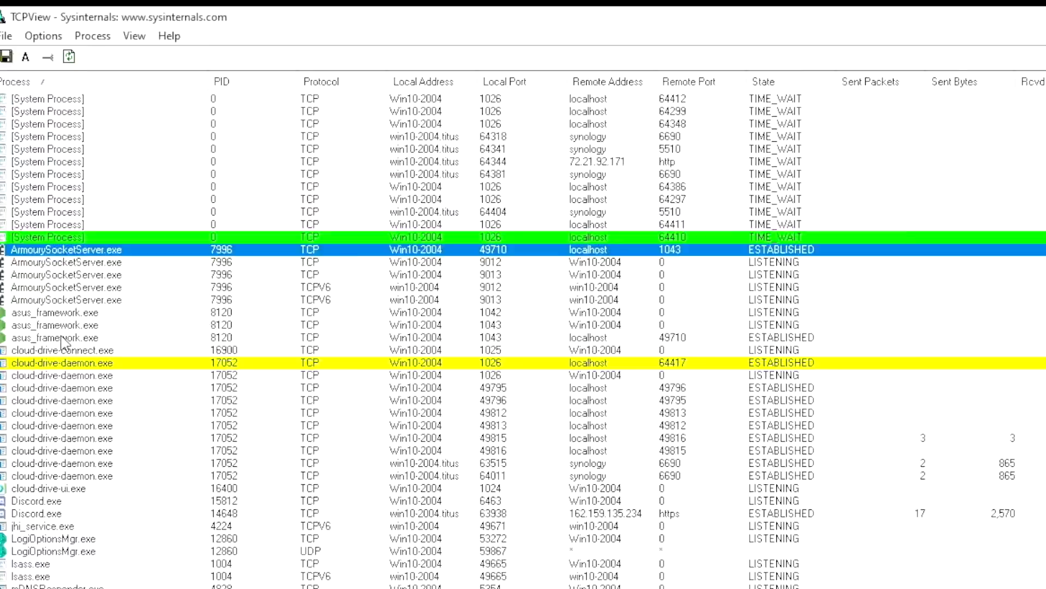
left_click(43, 198, "shift")
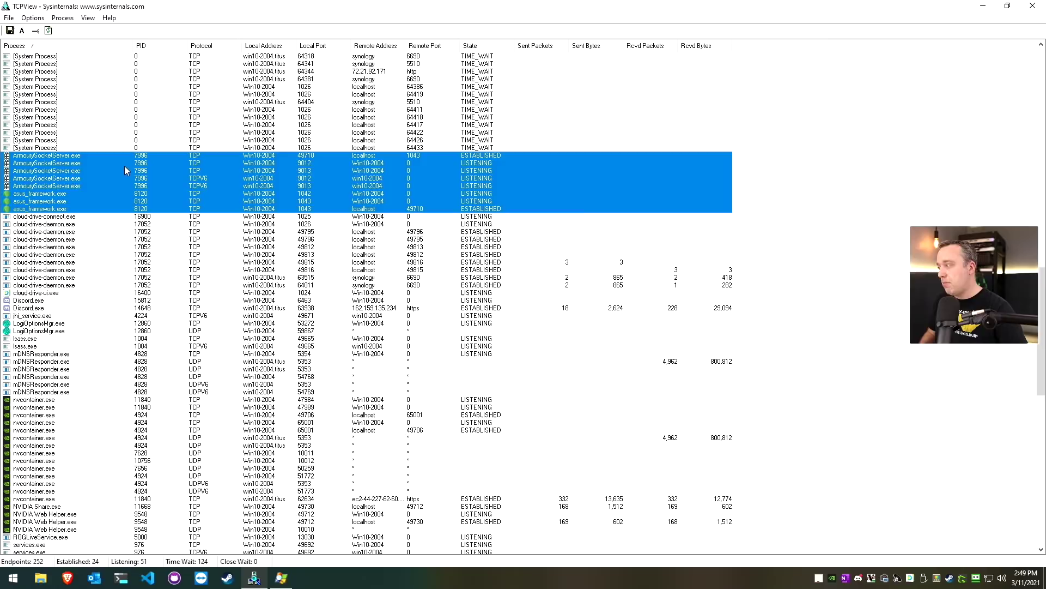
Mark all the cloud-drive process connections, then pick out the first Discord.exe connection.
left_click_drag(31, 218, 67, 294)
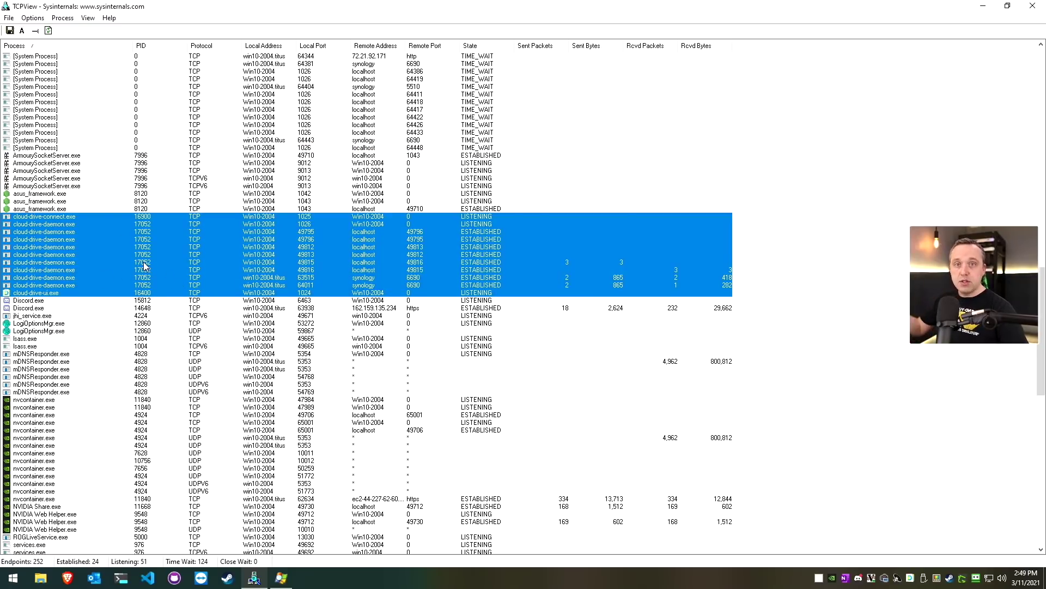
left_click(16, 301)
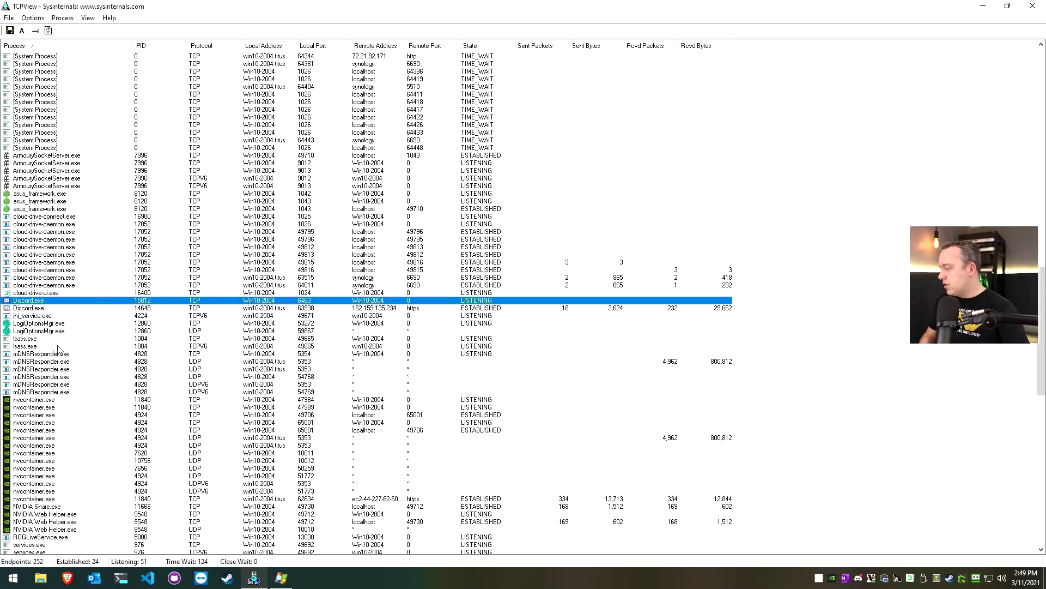
Inspect the jhi_service.exe, LogiOptionsMgr.exe, ROGLiveService.exe and established synergys.exe connections in turn.
left_click(34, 317)
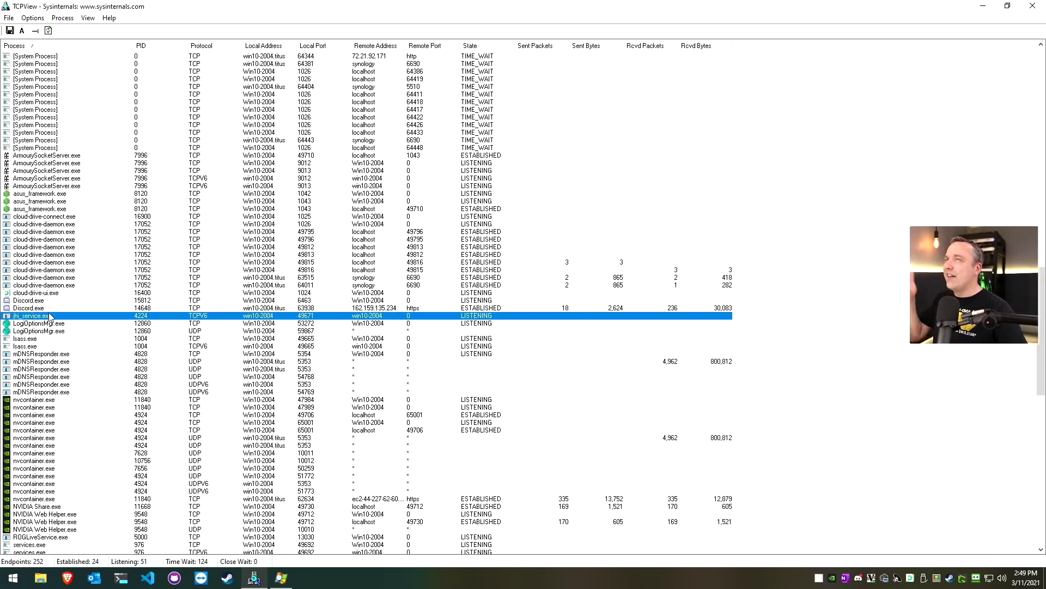
left_click(46, 330)
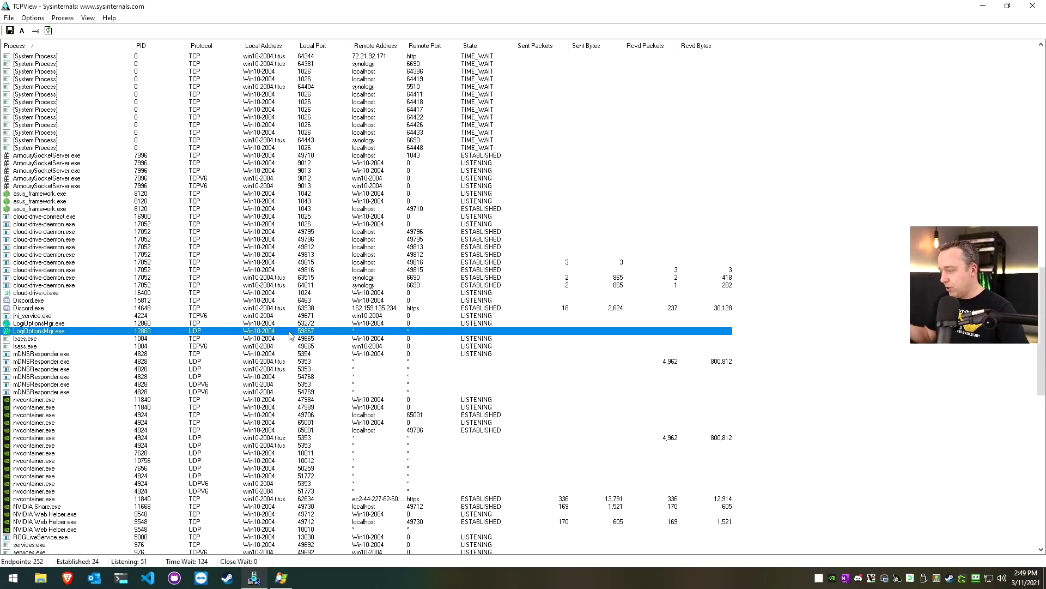
scroll(61, 387, "down", 4)
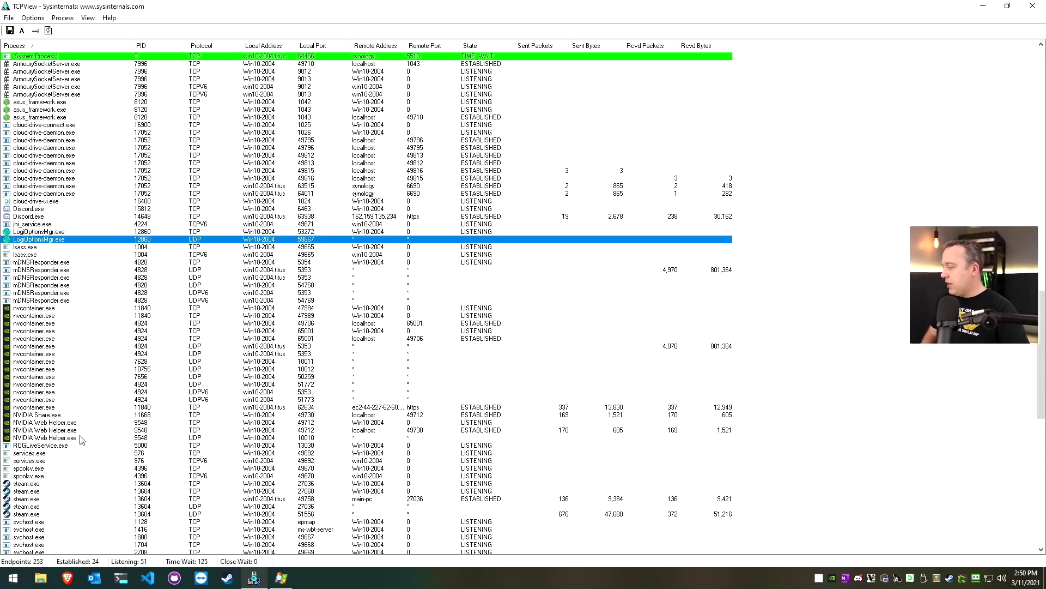
scroll(53, 414, "down", 4)
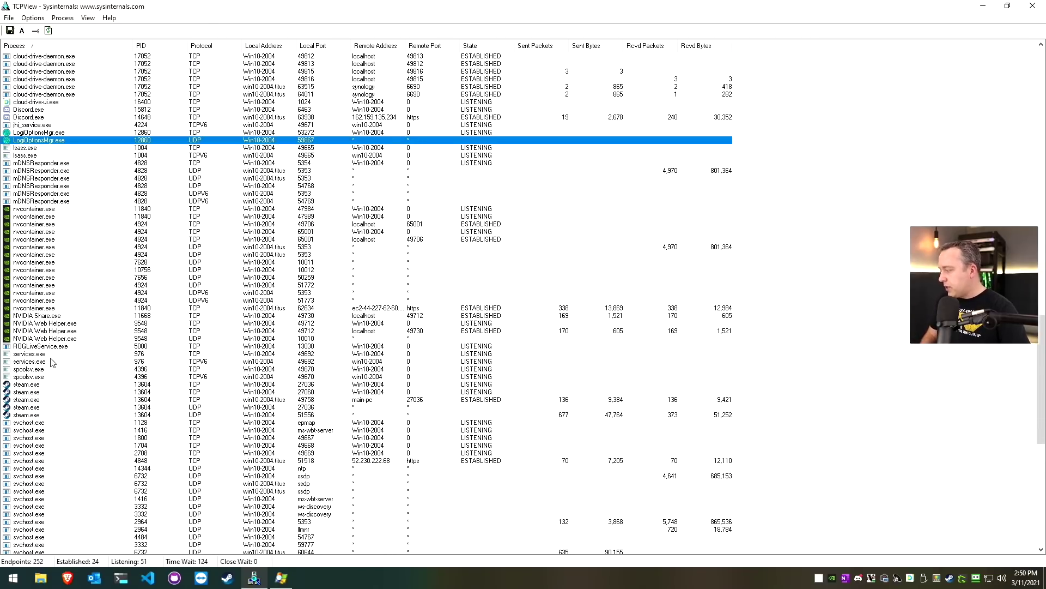
left_click(35, 347)
scroll(44, 370, "down", 3)
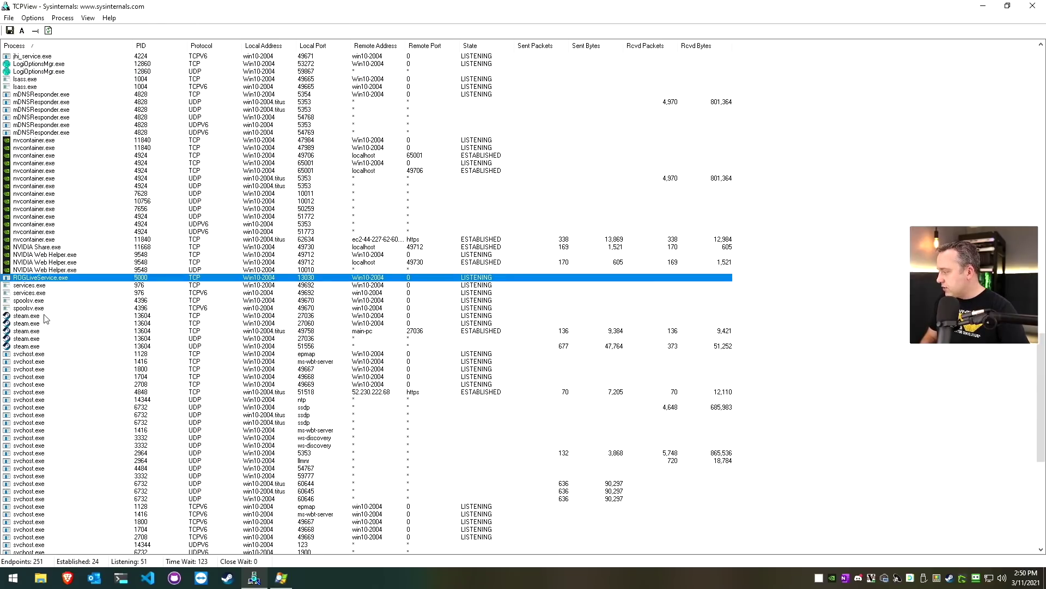
scroll(45, 320, "down", 1)
scroll(88, 323, "down", 6)
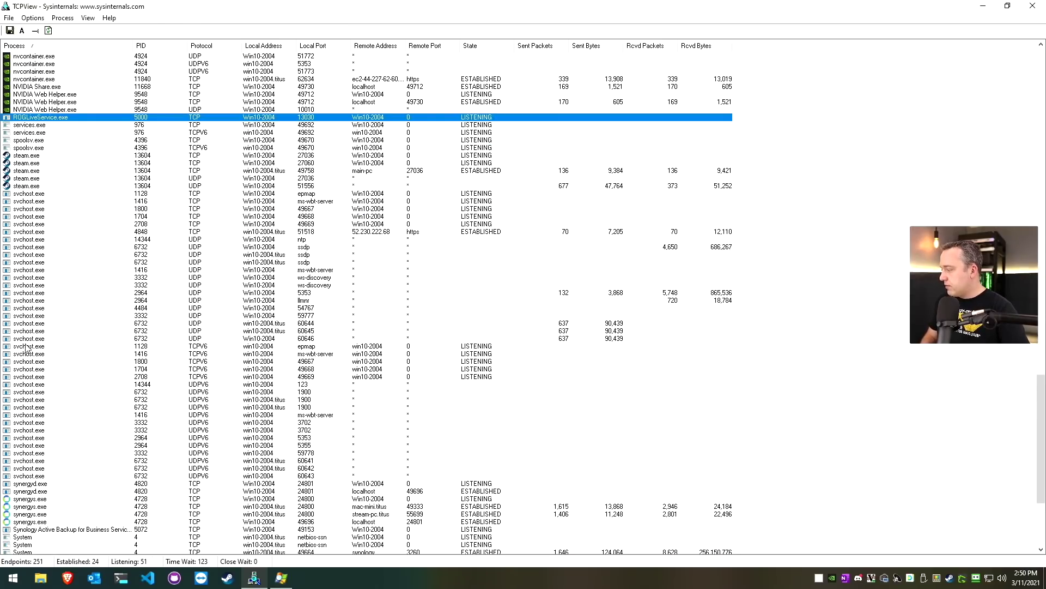
scroll(68, 354, "down", 5)
left_click(39, 392)
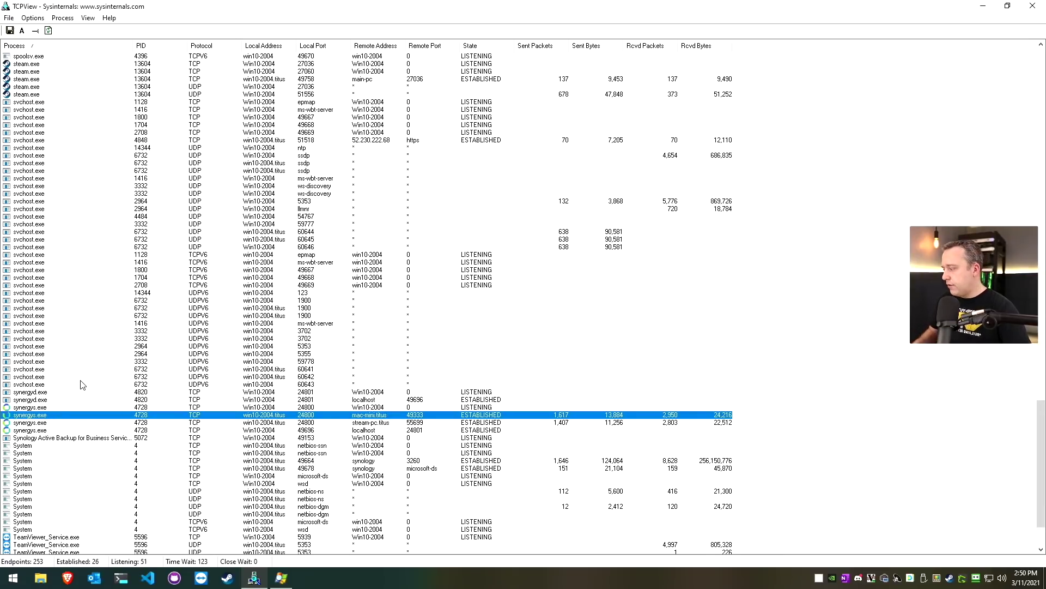
Inspect the TeamViewer_Service.exe, tvnserver.exe port 5900 and vss-service-x64.exe listeners.
scroll(70, 382, "down", 3)
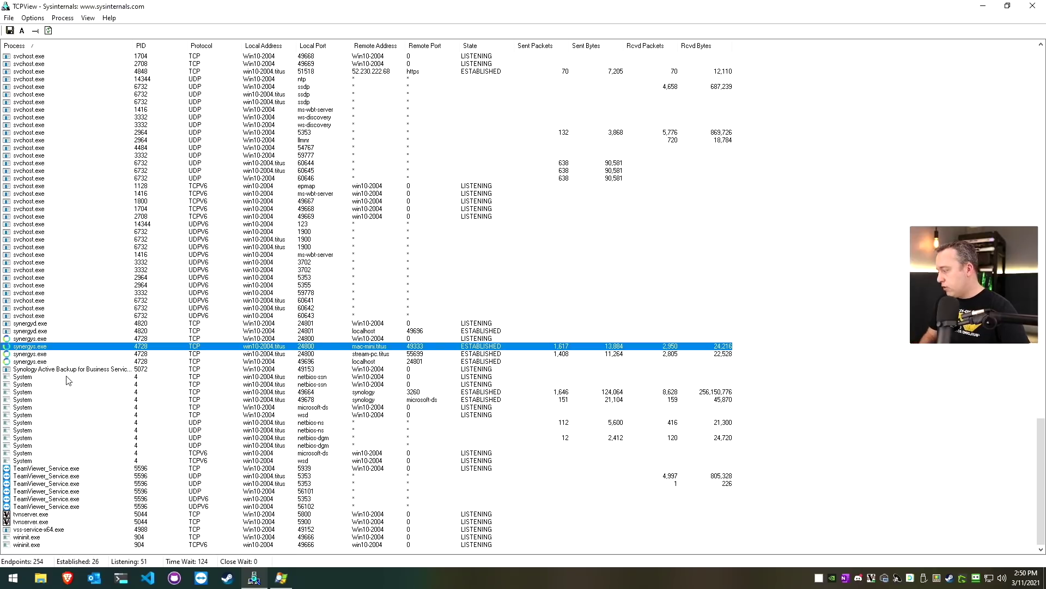
left_click(63, 469)
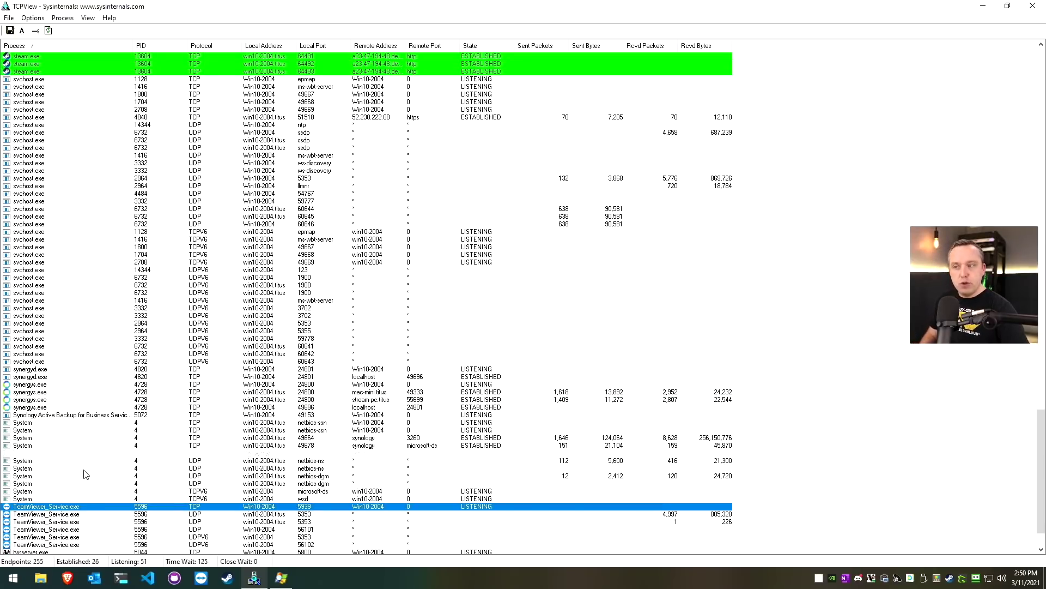
scroll(87, 469, "down", 2)
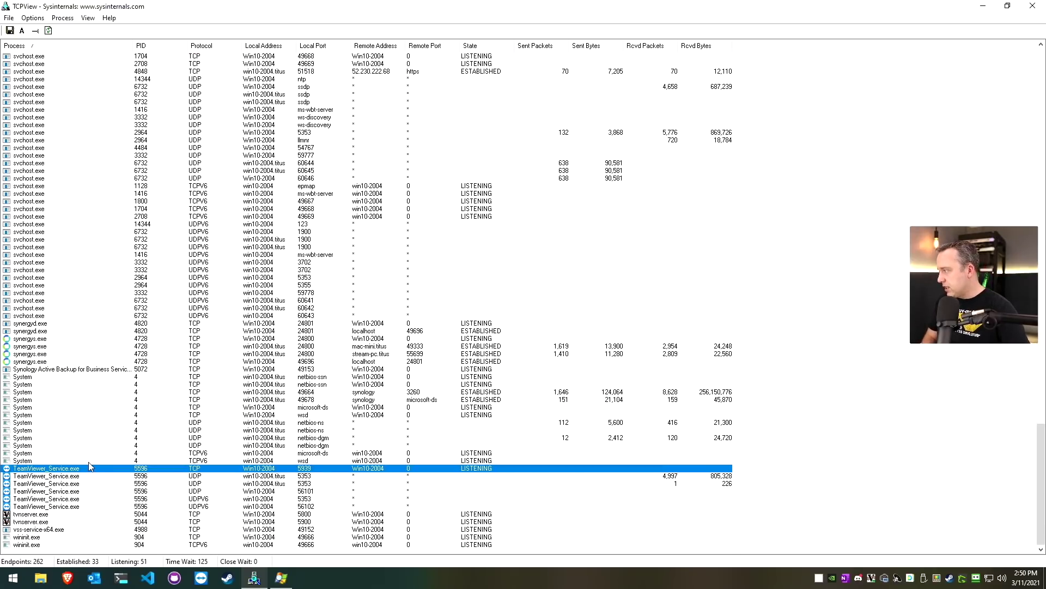
left_click(25, 522)
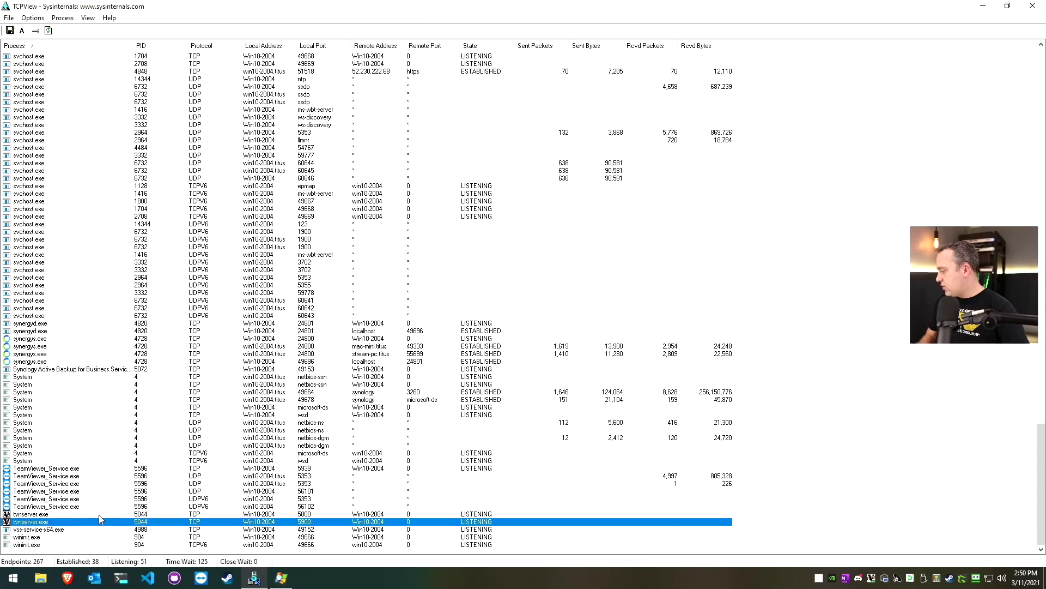
left_click(30, 531)
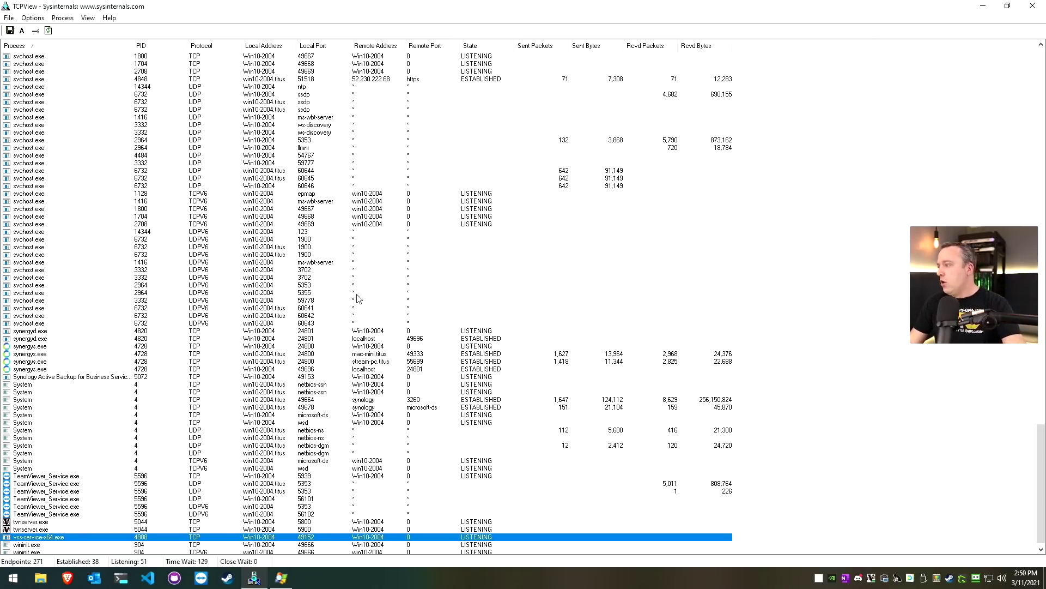
Select every svchost.exe connection, narrow to the PID 1704 one, and switch to Process Explorer.
left_click(25, 89)
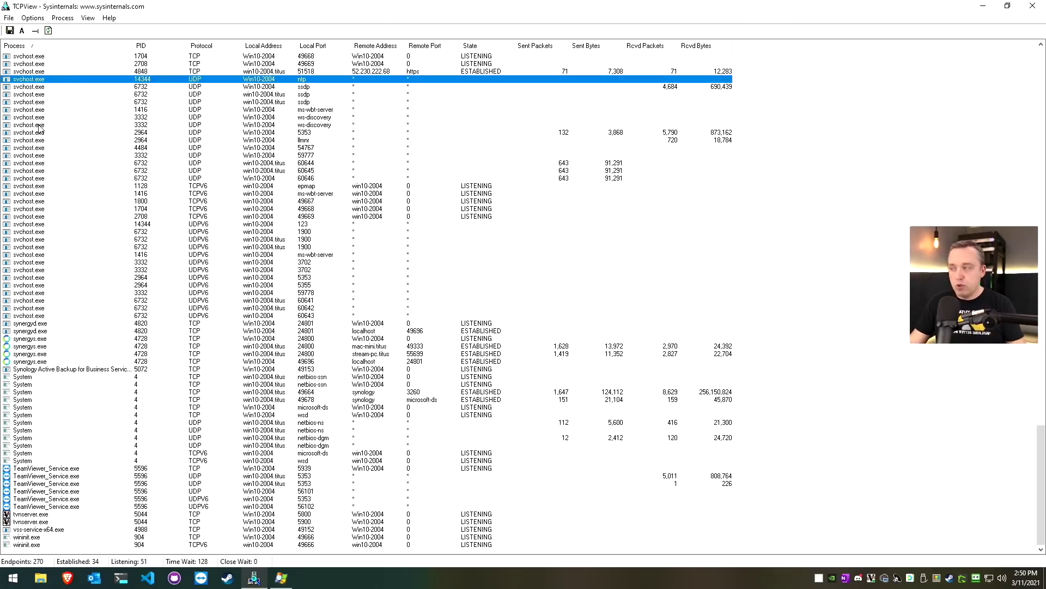
scroll(251, 226, "up", 5)
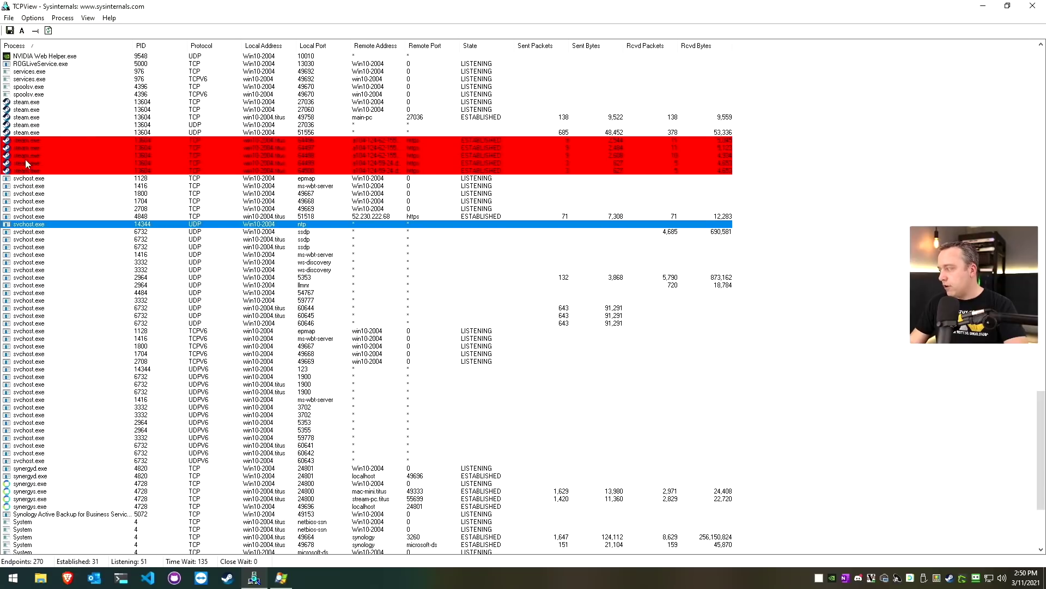
scroll(65, 202, "down", 2)
left_click(35, 96)
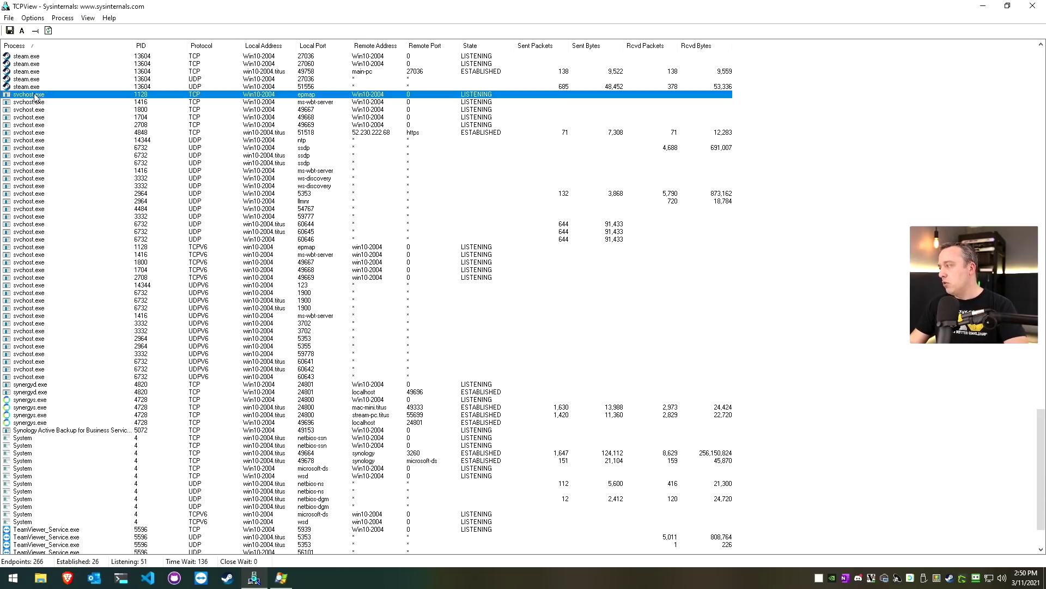
left_click(35, 378, "shift")
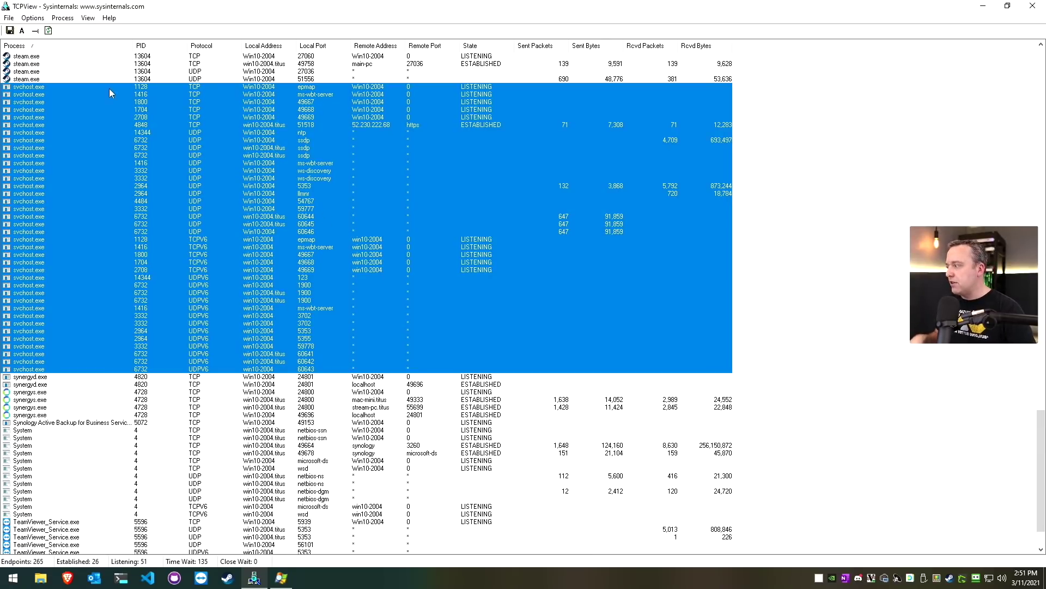
left_click(41, 110)
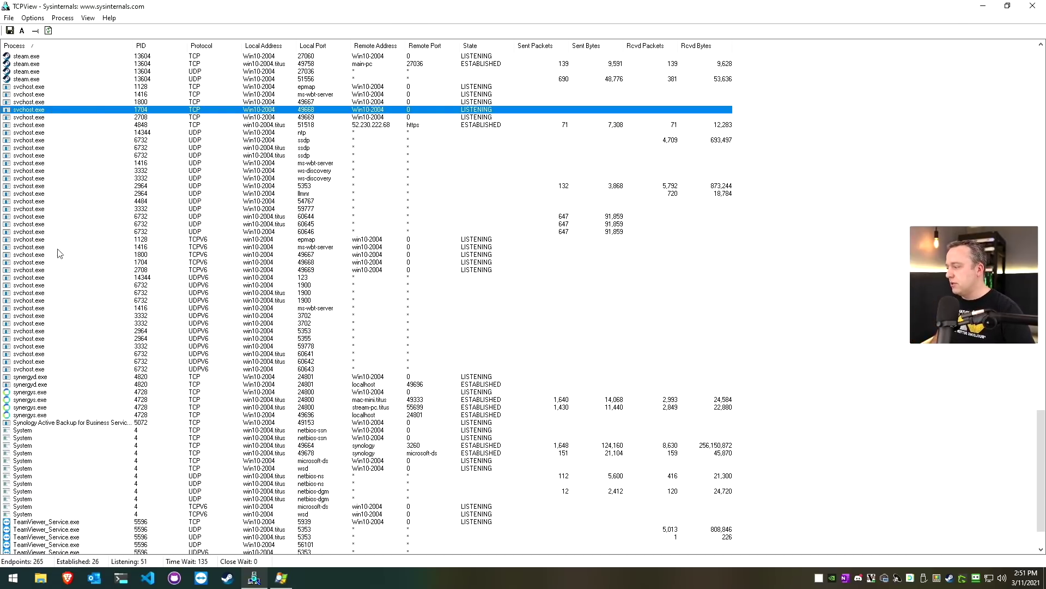
key("alt+Tab")
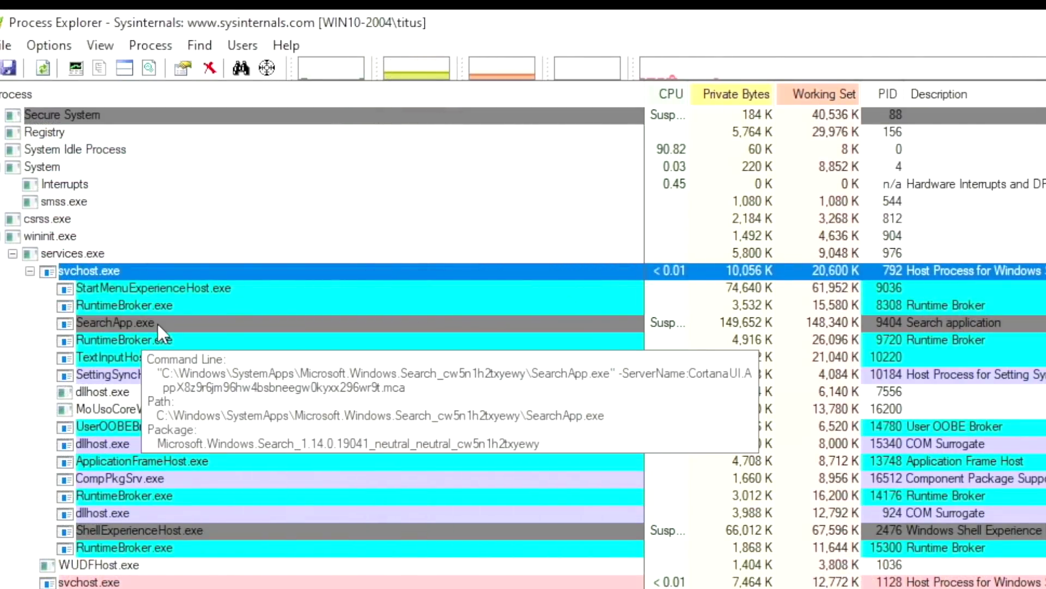
Inspect SearchApp.exe and ShellExperienceHost.exe under svchost.exe PID 792, ending back on SearchApp.exe.
left_click(153, 323)
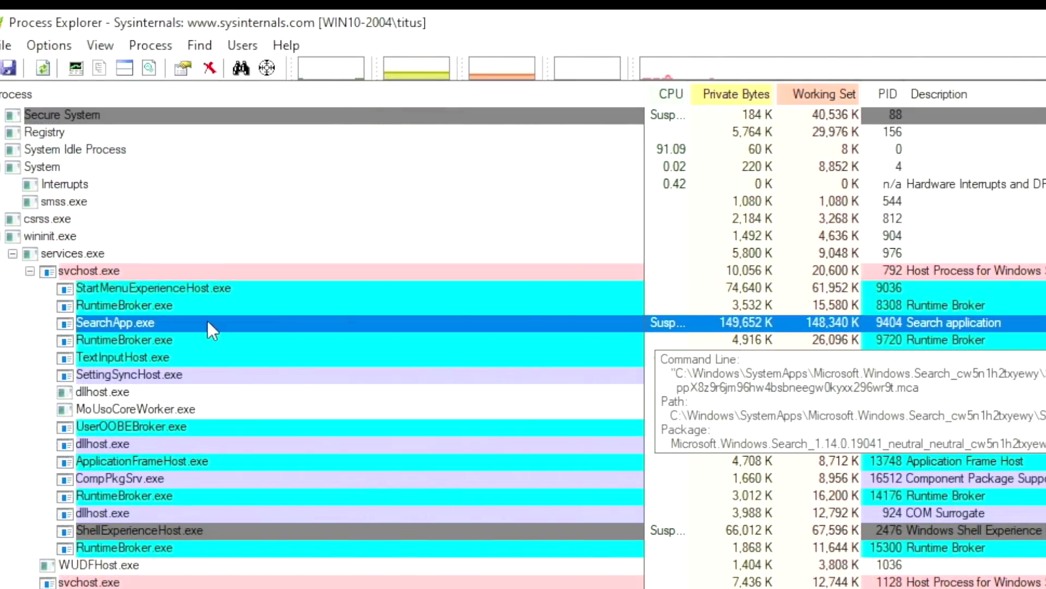
left_click(153, 528)
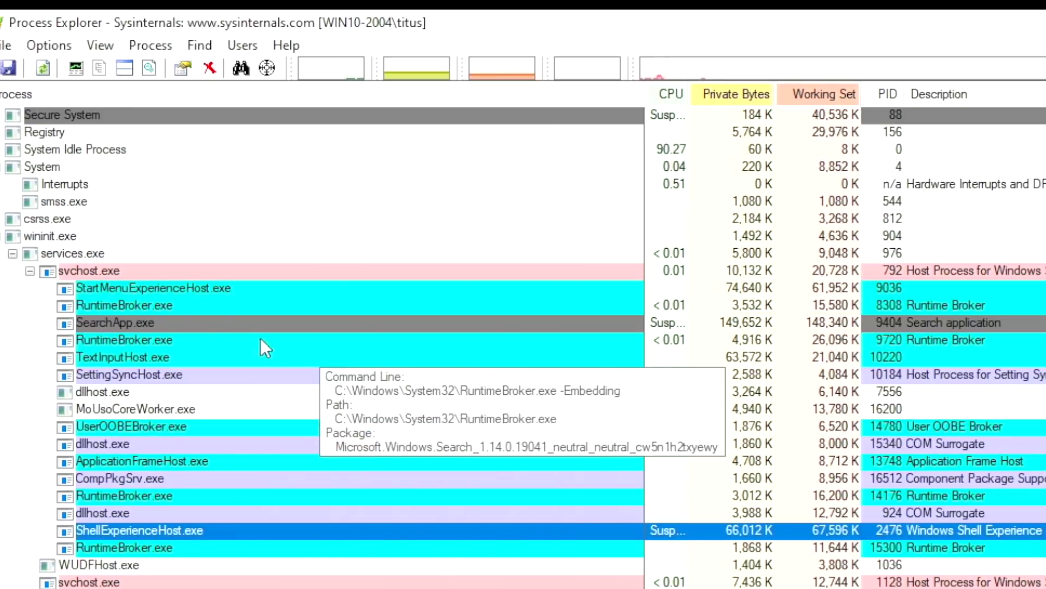
left_click(143, 323)
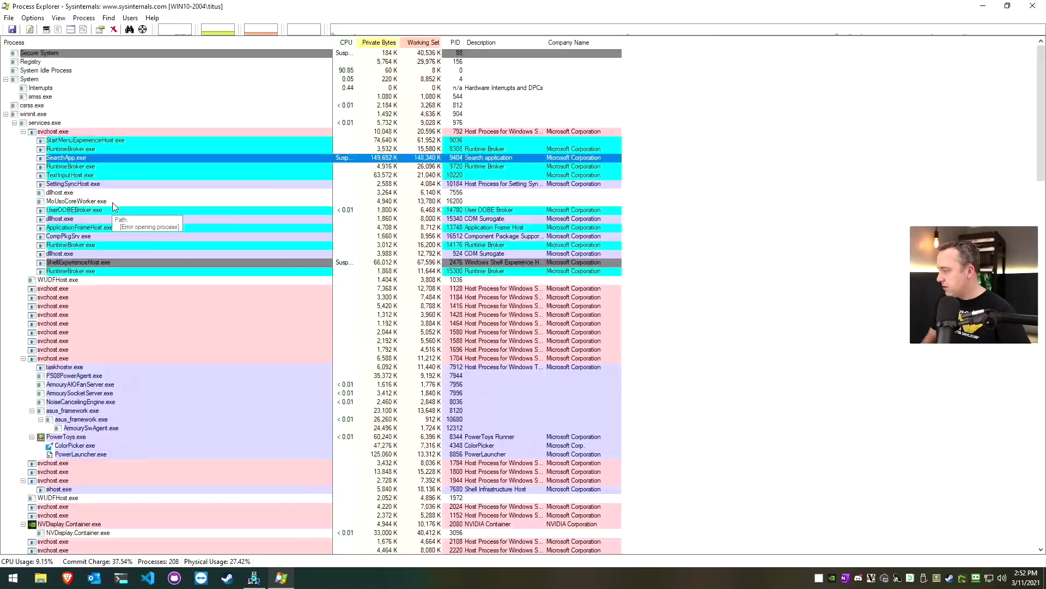
scroll(181, 503, "down", 5)
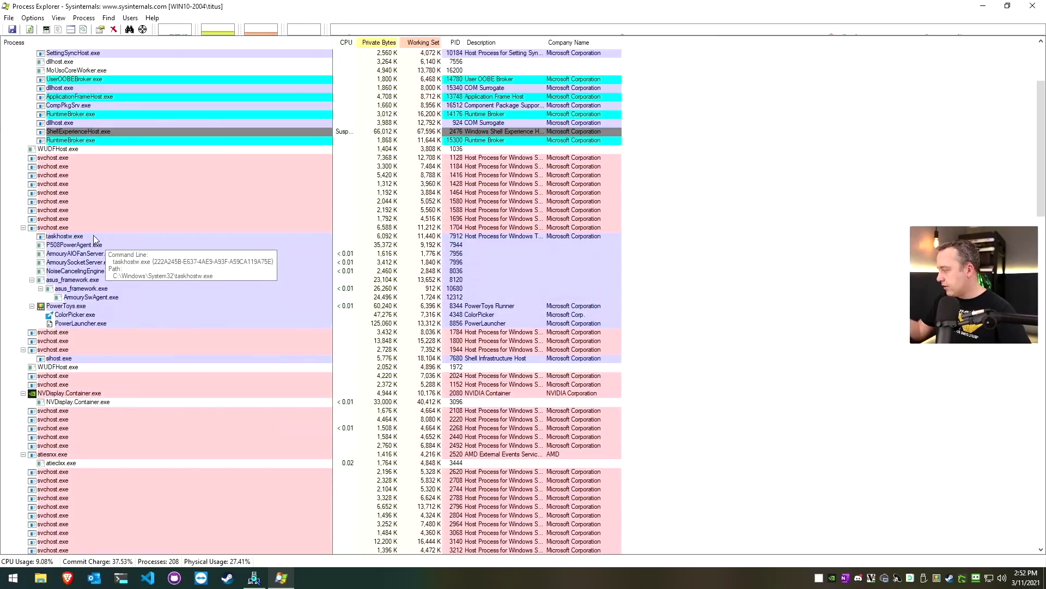
Select PowerToys.exe and nvcontainer.exe (PID 4924), then scroll to the Steam, Discord and ProcExp64 entries under explorer.exe.
scroll(93, 235, "down", 1)
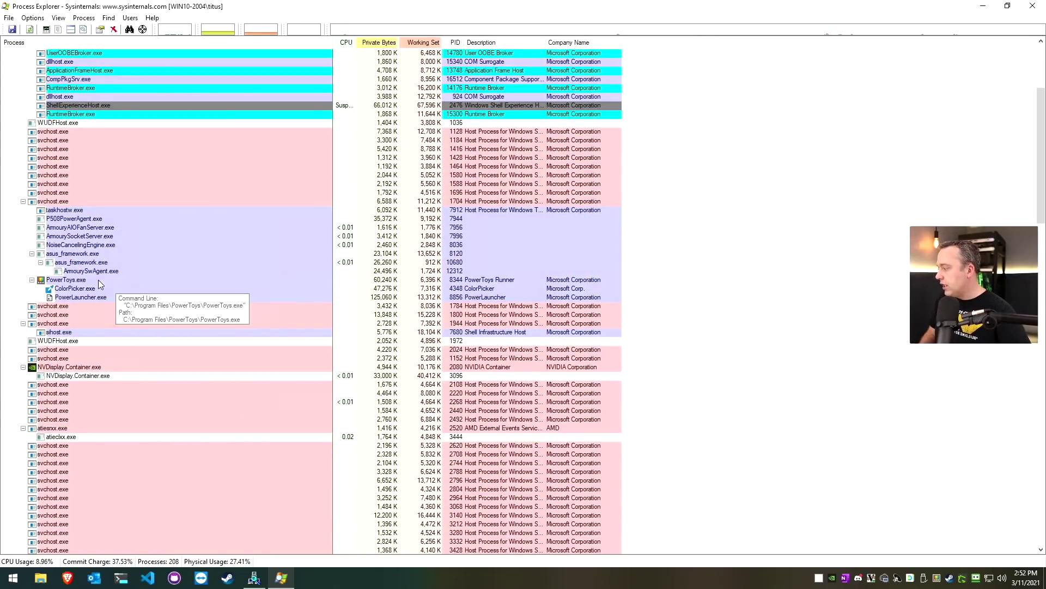
left_click(74, 281)
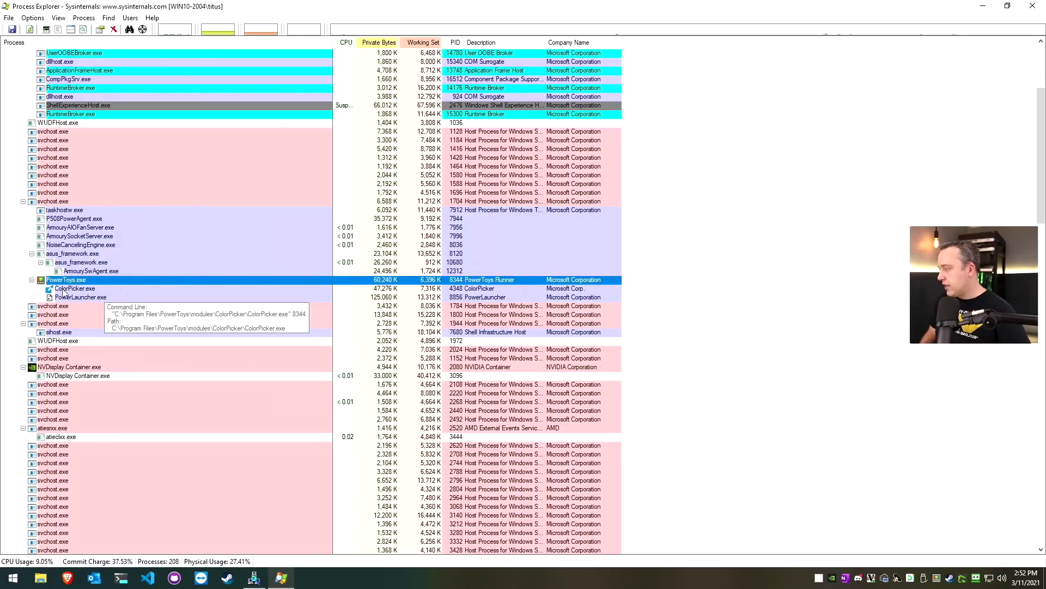
scroll(87, 298, "down", 15)
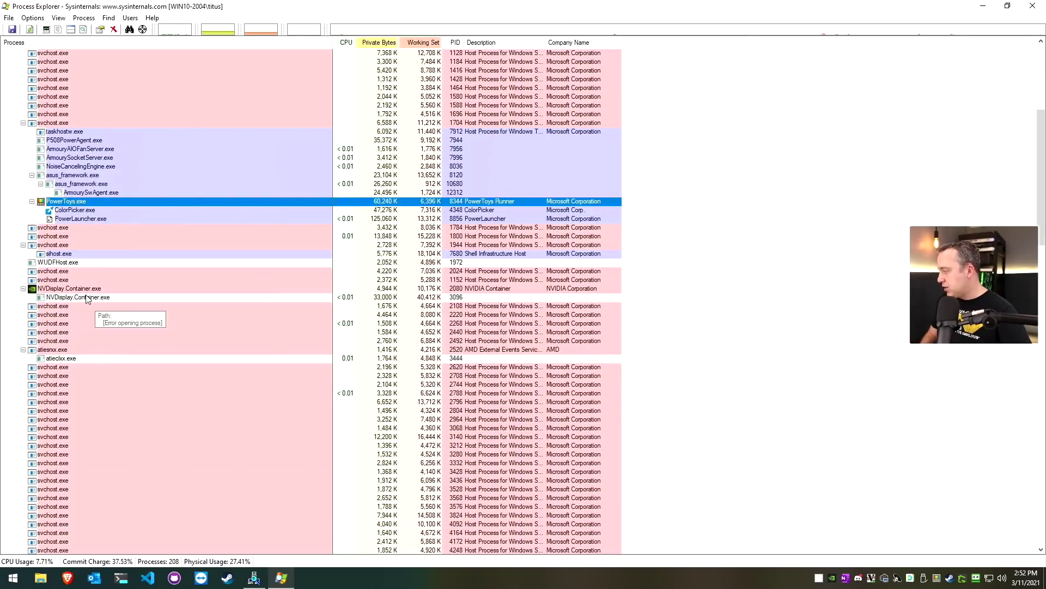
left_click(58, 350)
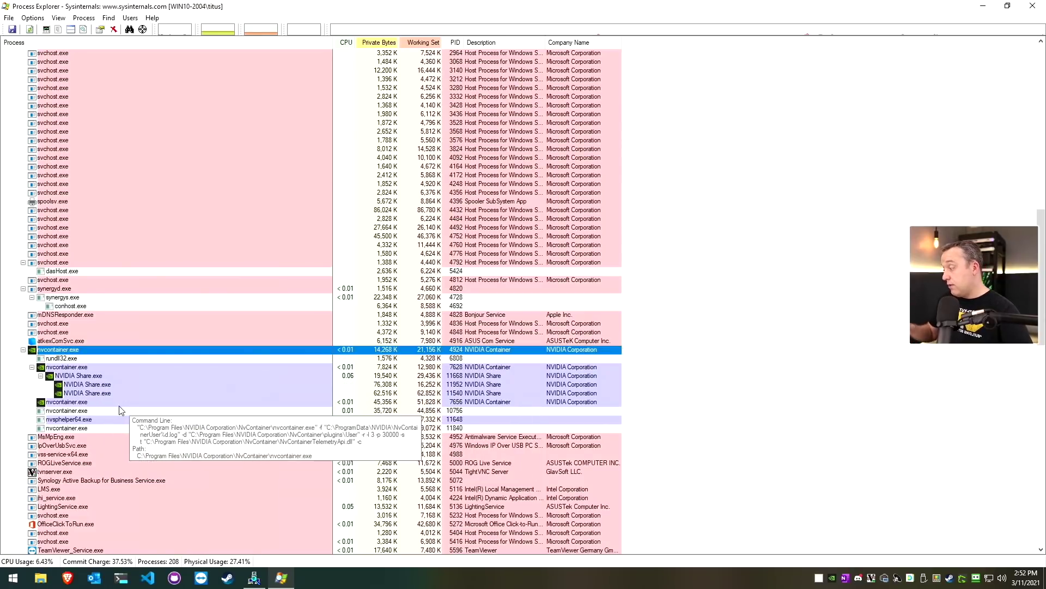
scroll(109, 404, "down", 7)
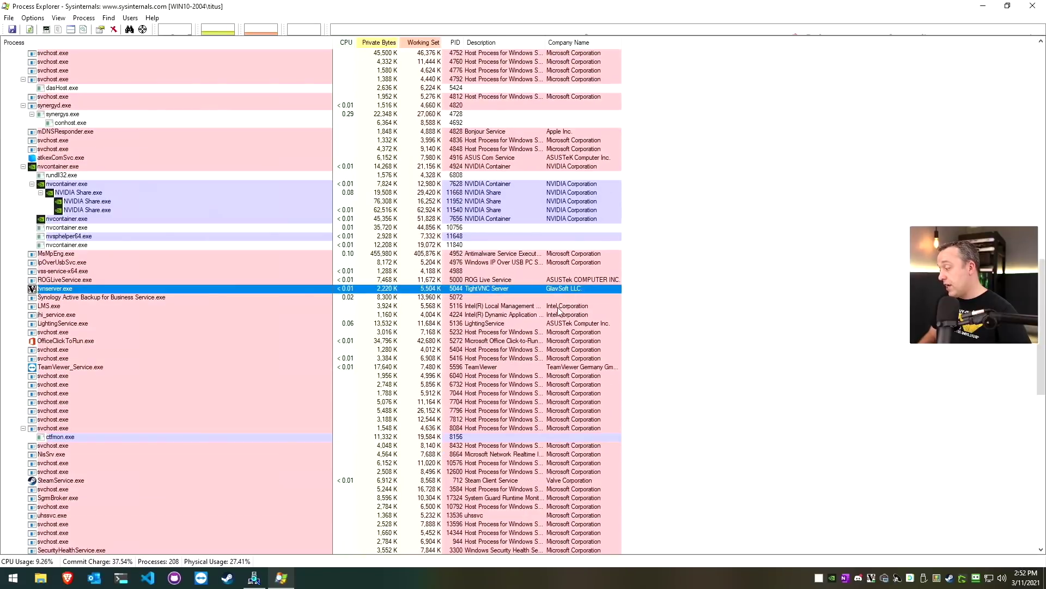
scroll(262, 349, "down", 15)
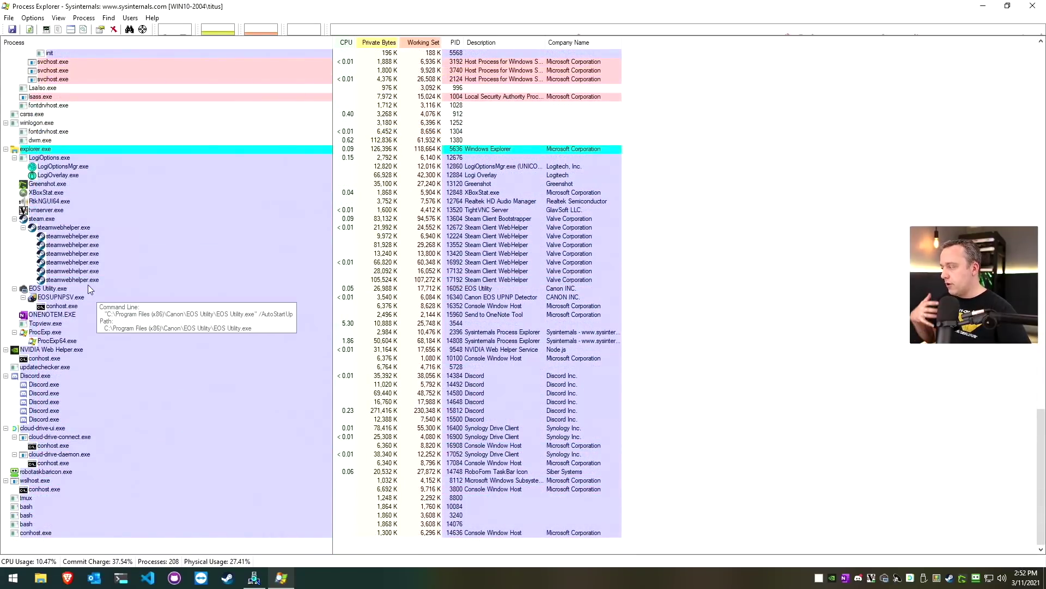
mouse_move(86, 289)
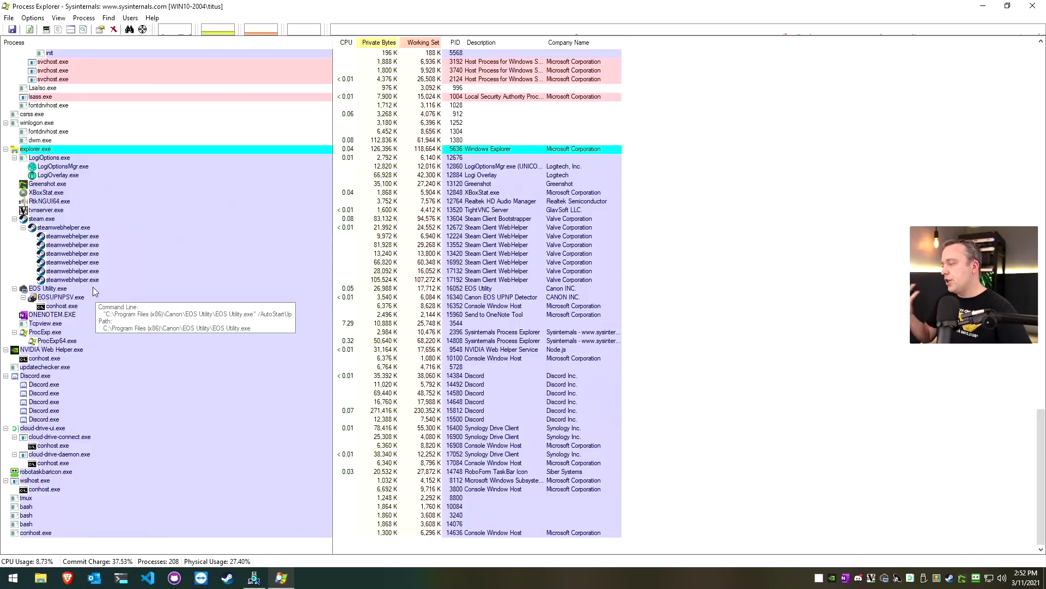
mouse_move(143, 388)
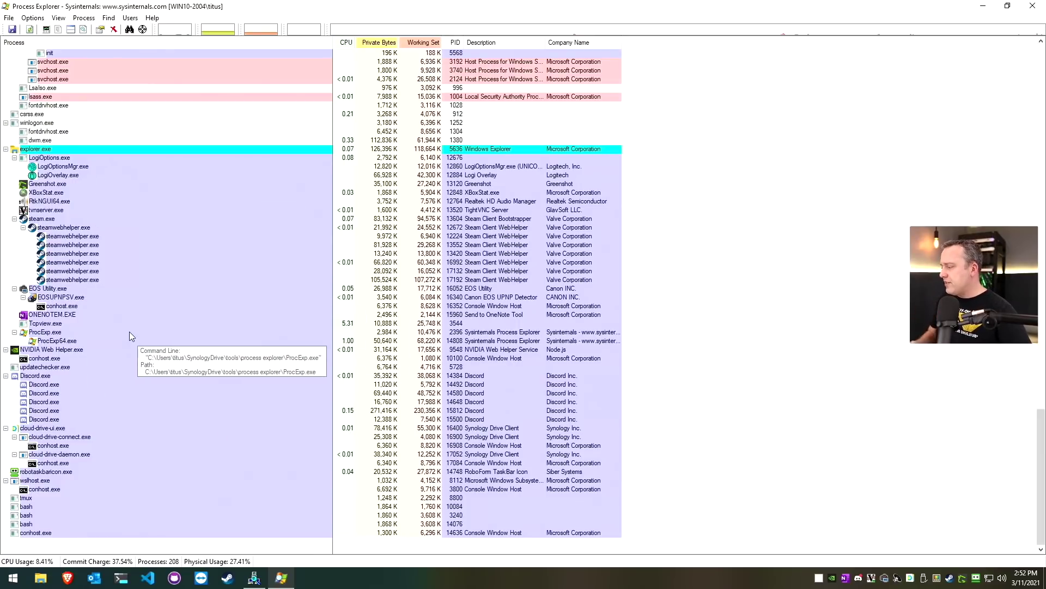
mouse_move(75, 312)
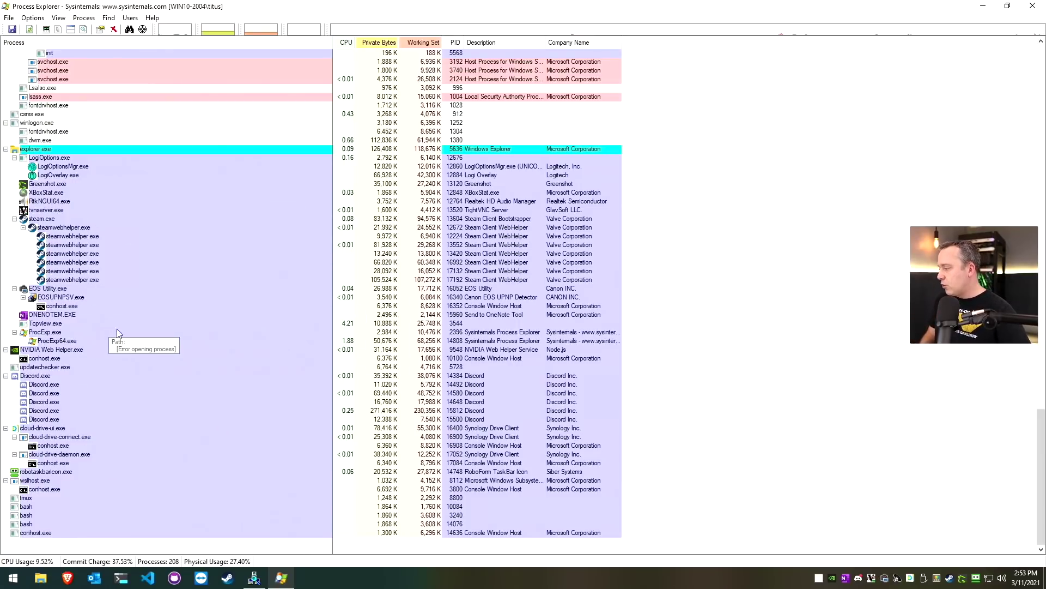
mouse_move(125, 332)
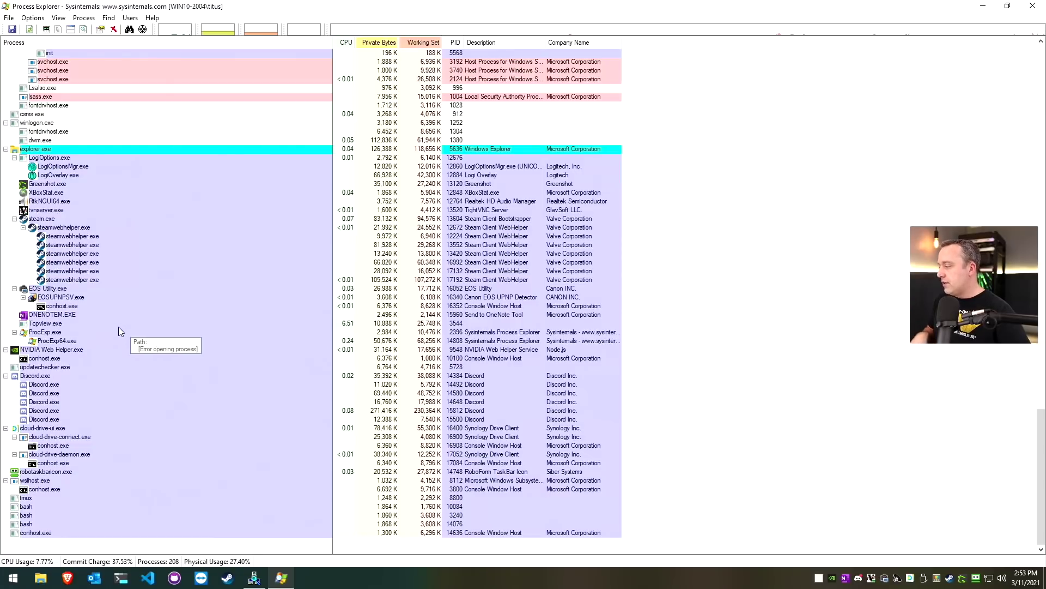